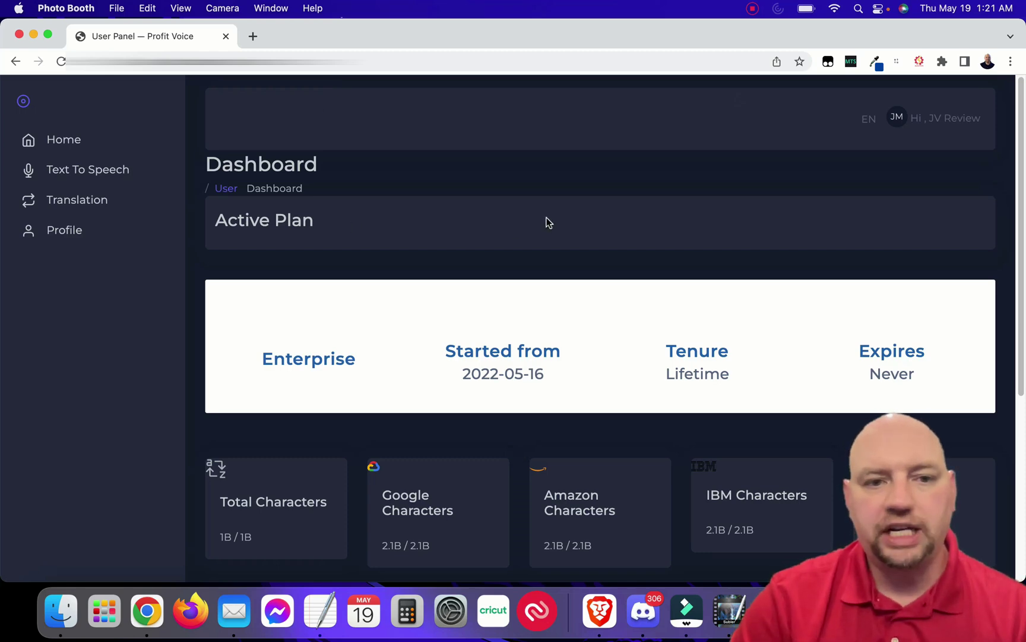
Review the dashboard's Enterprise lifetime plan and character balances, then focus the browser window
scroll(548, 201, down, 1)
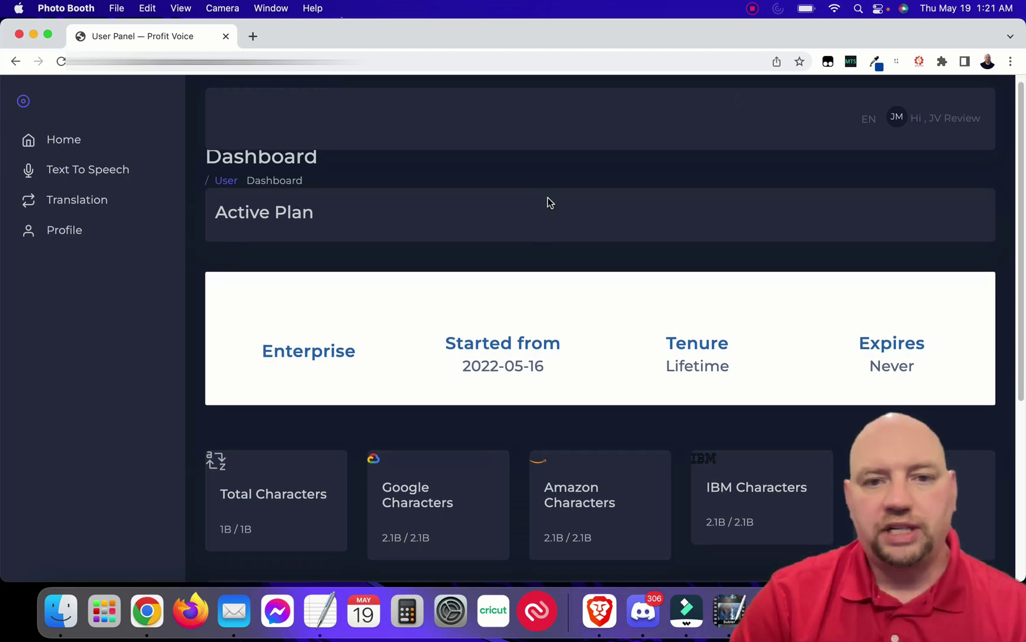
scroll(547, 203, up, 1)
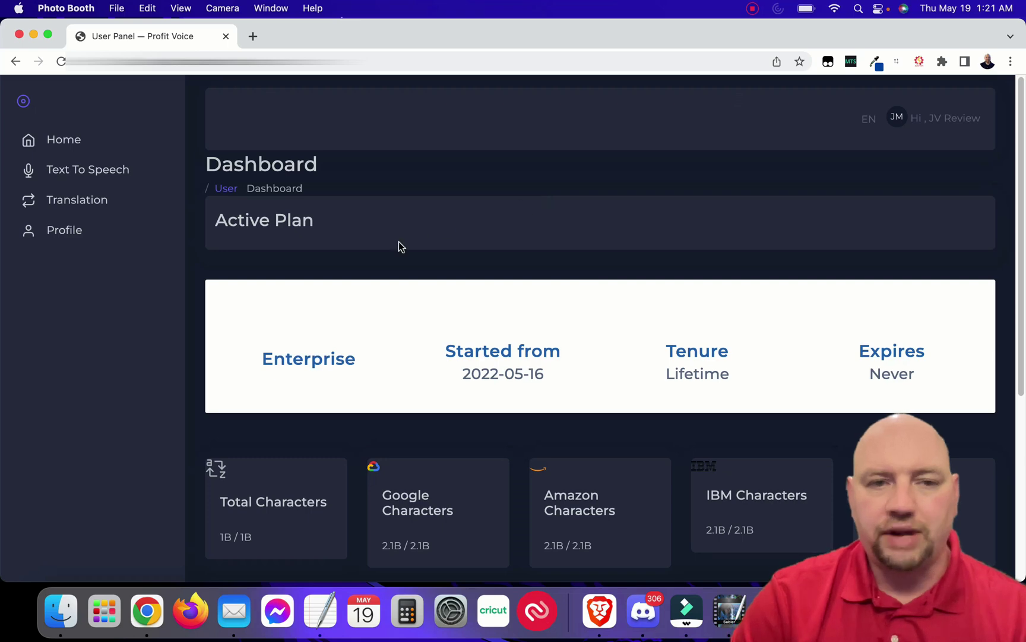
scroll(591, 342, down, 2)
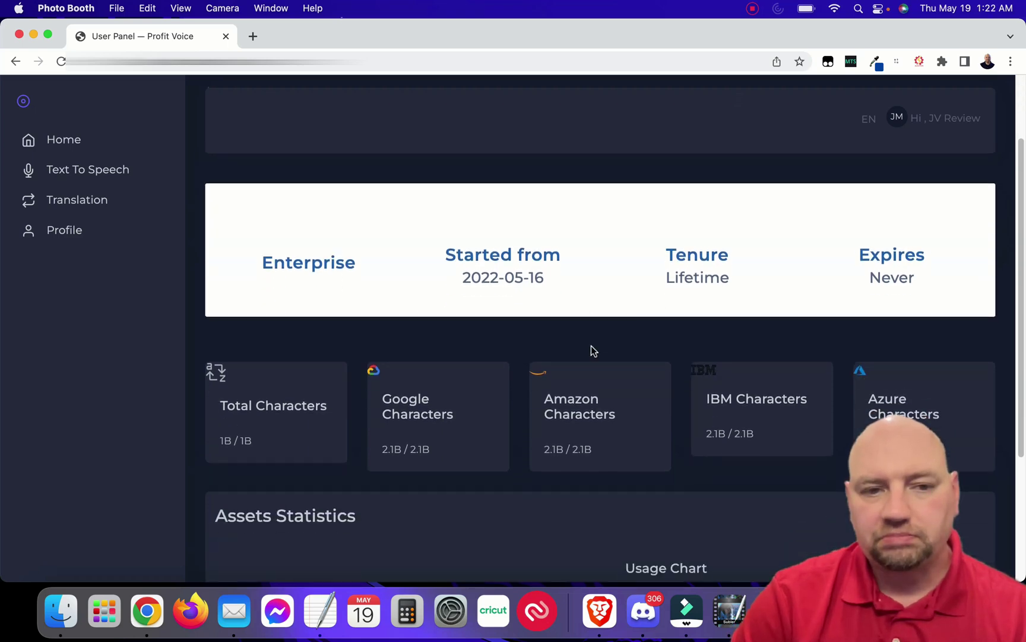
scroll(591, 350, down, 3)
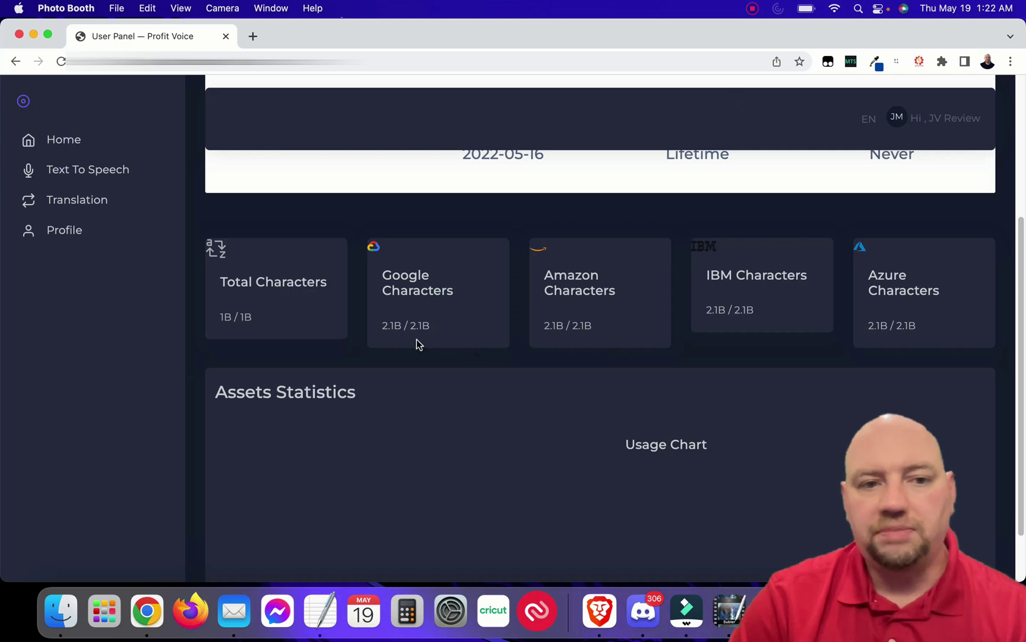
scroll(579, 319, up, 4)
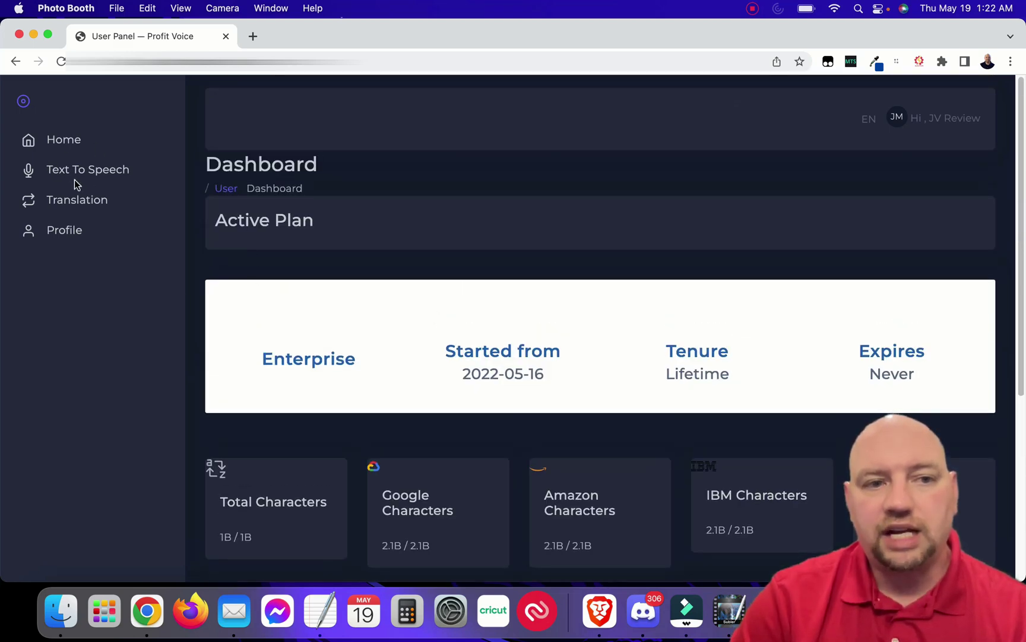
click(109, 253)
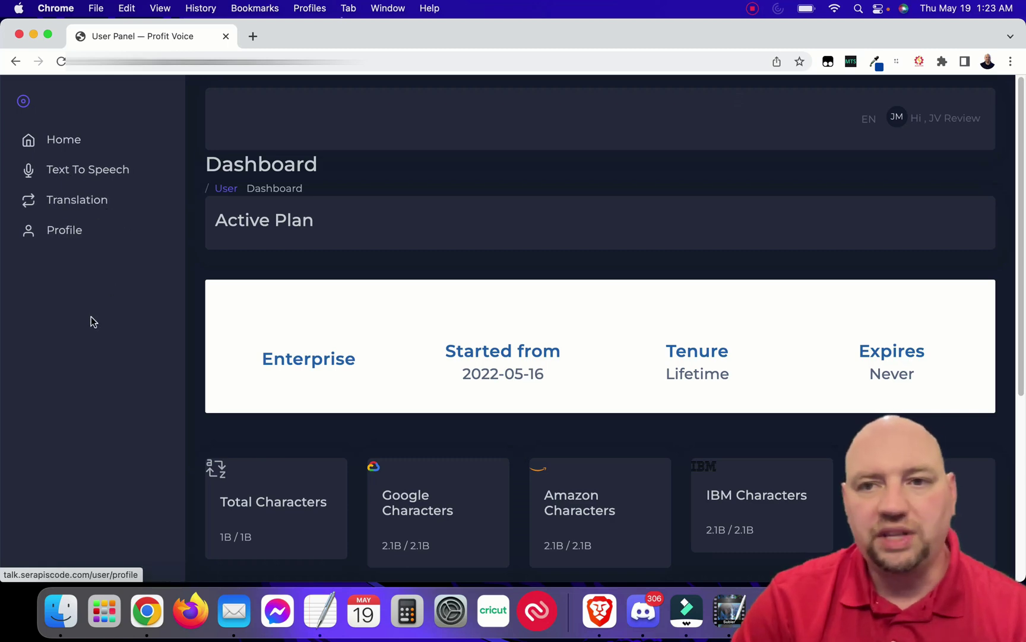
Open Text Translate and paste the Little Red Riding Hood story as the English source text
click(79, 208)
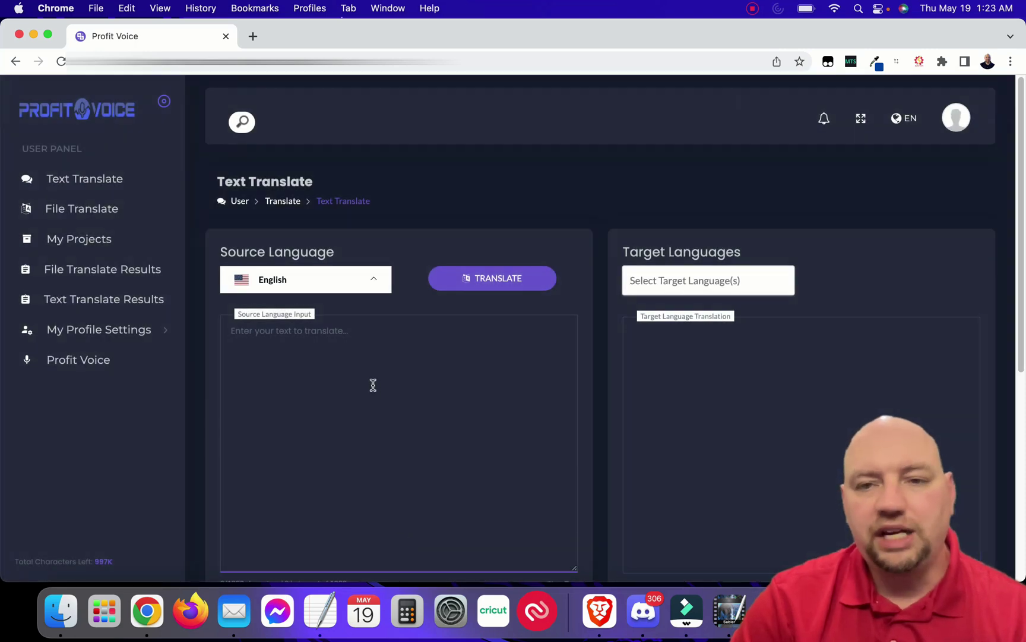
click(391, 342)
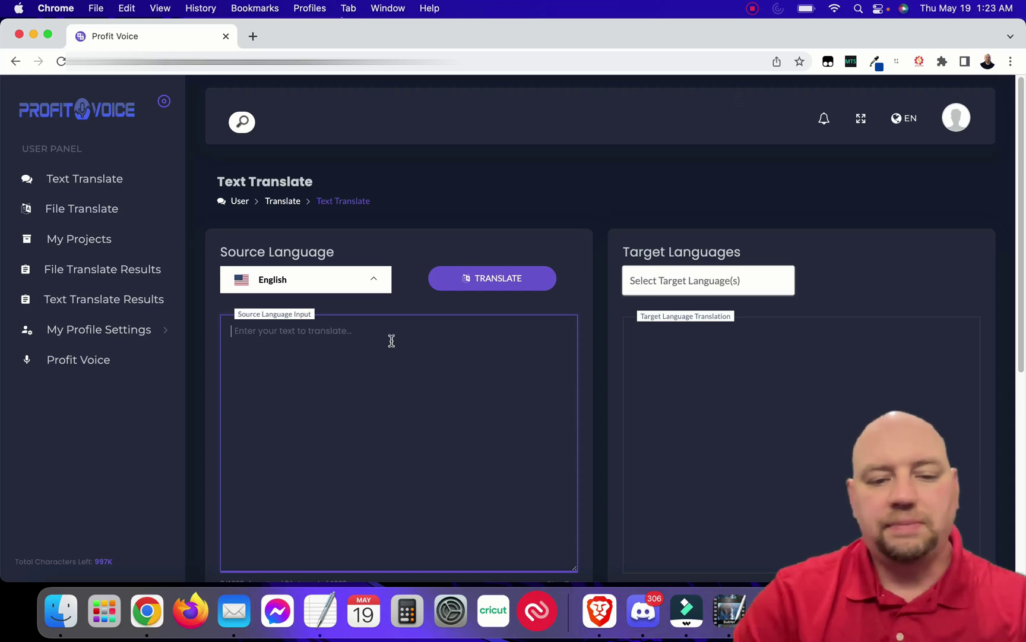
key(super+v)
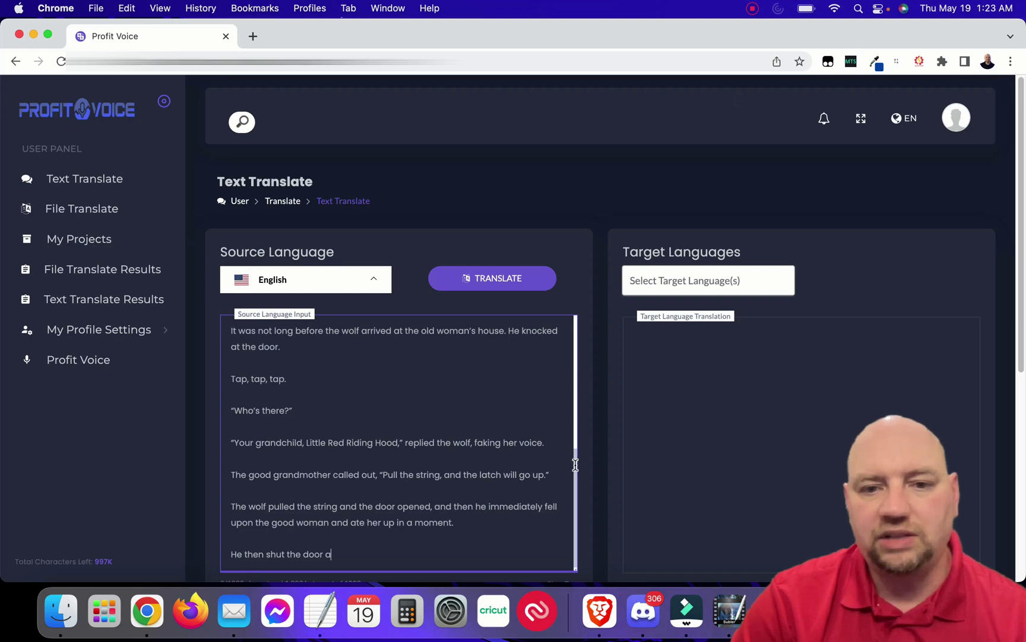
scroll(442, 396, up, 10)
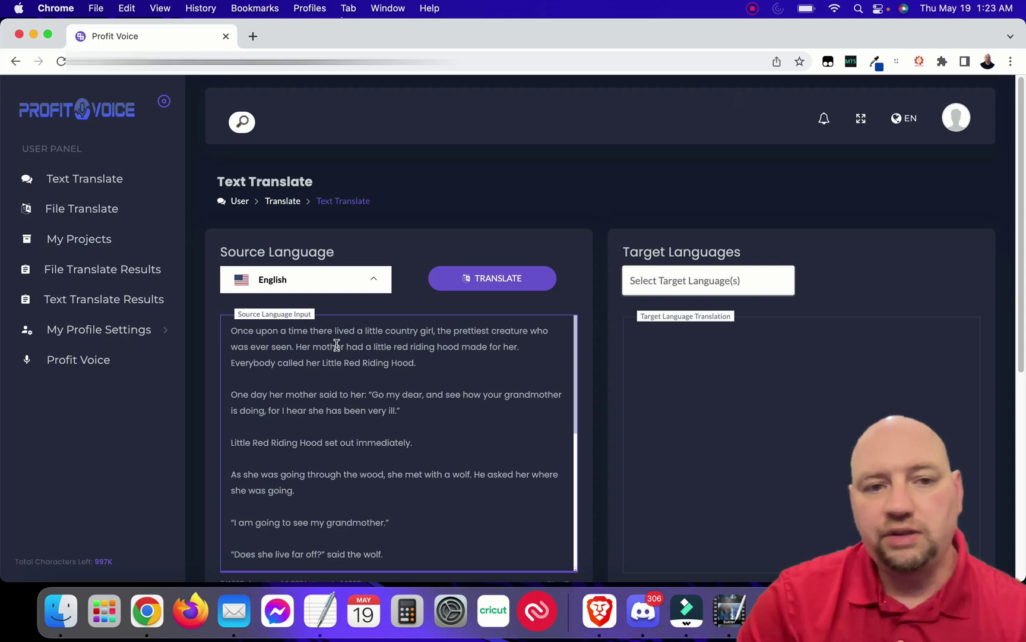
Set French as the target language
click(747, 285)
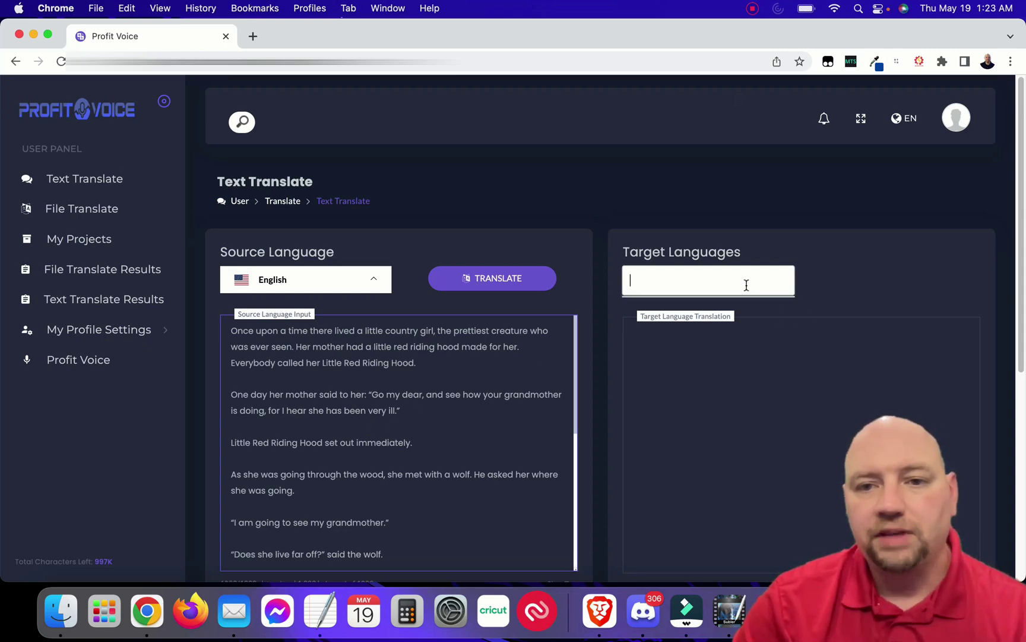
scroll(701, 398, down, 5)
scroll(703, 410, down, 5)
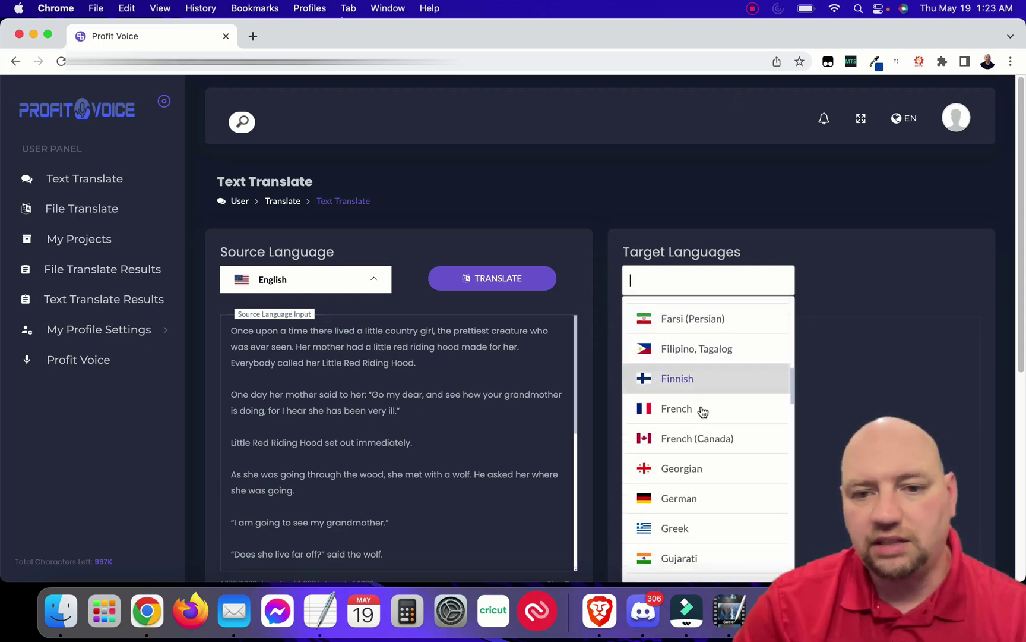
scroll(703, 411, down, 2)
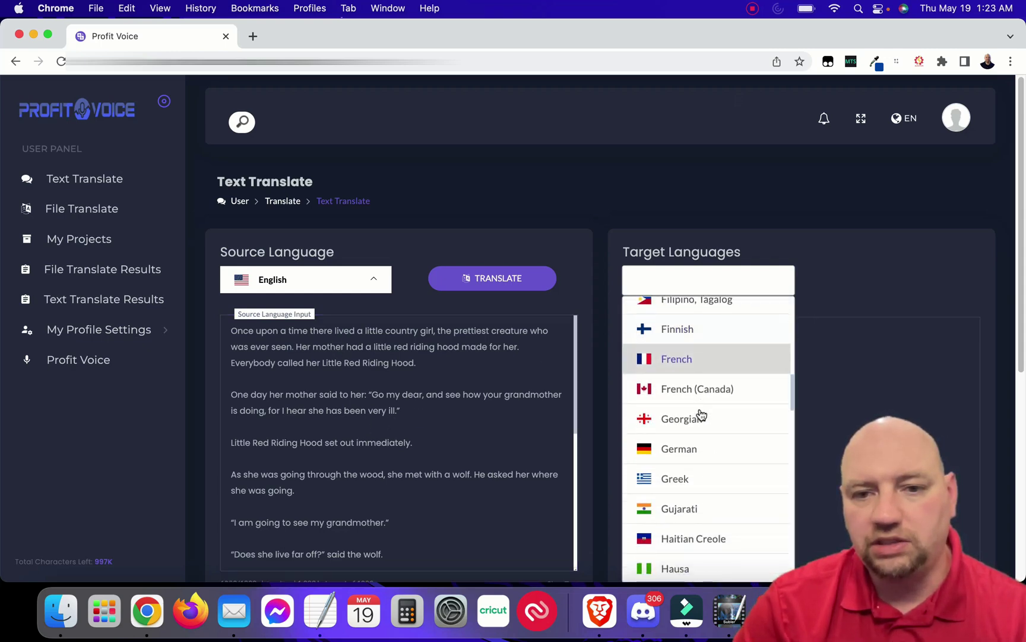
click(694, 368)
scroll(748, 340, down, 1)
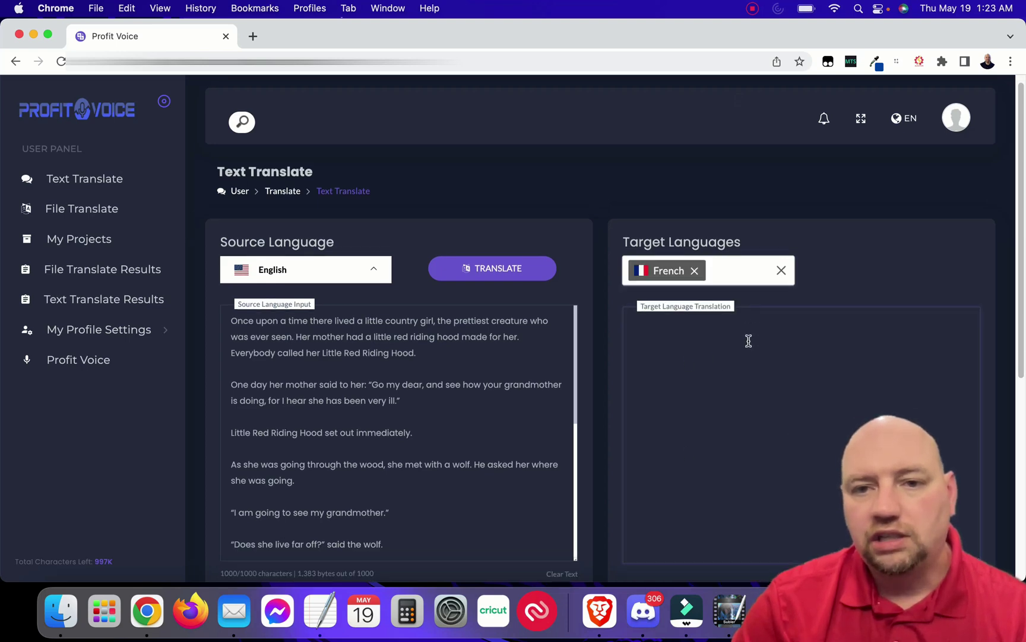
scroll(749, 340, down, 5)
scroll(747, 339, up, 3)
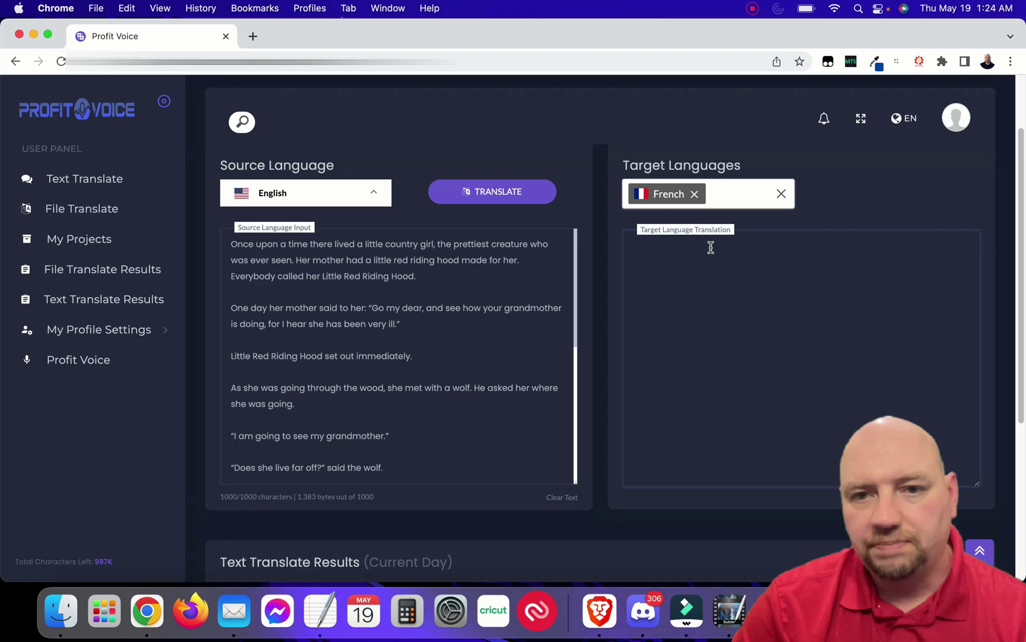
scroll(761, 244, up, 3)
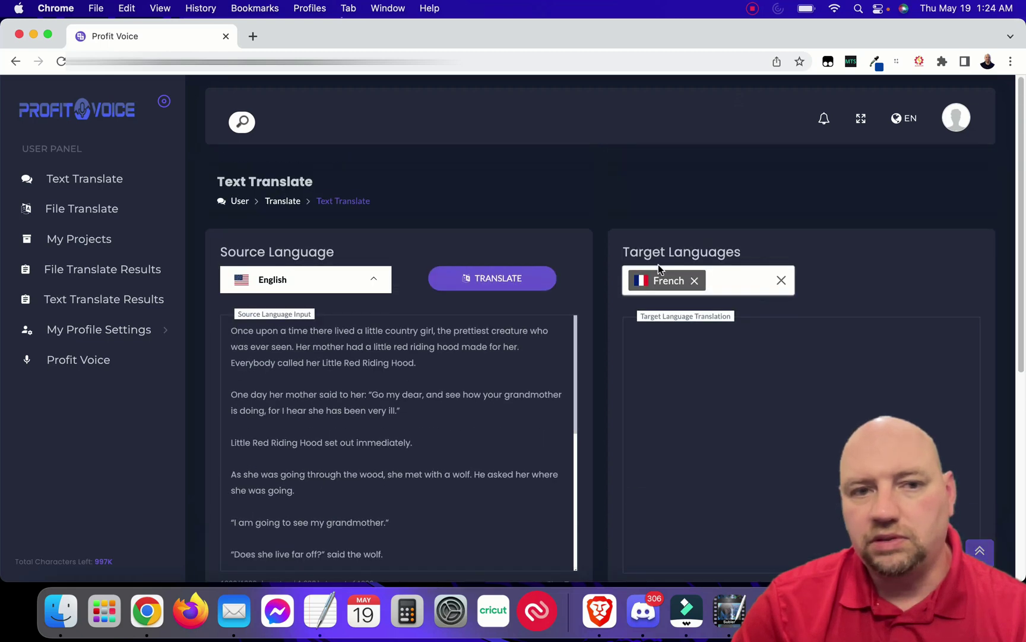
Dismiss the text-too-large warning and trim the story to 674 characters, ending at "Tap, tap, tap."
click(499, 282)
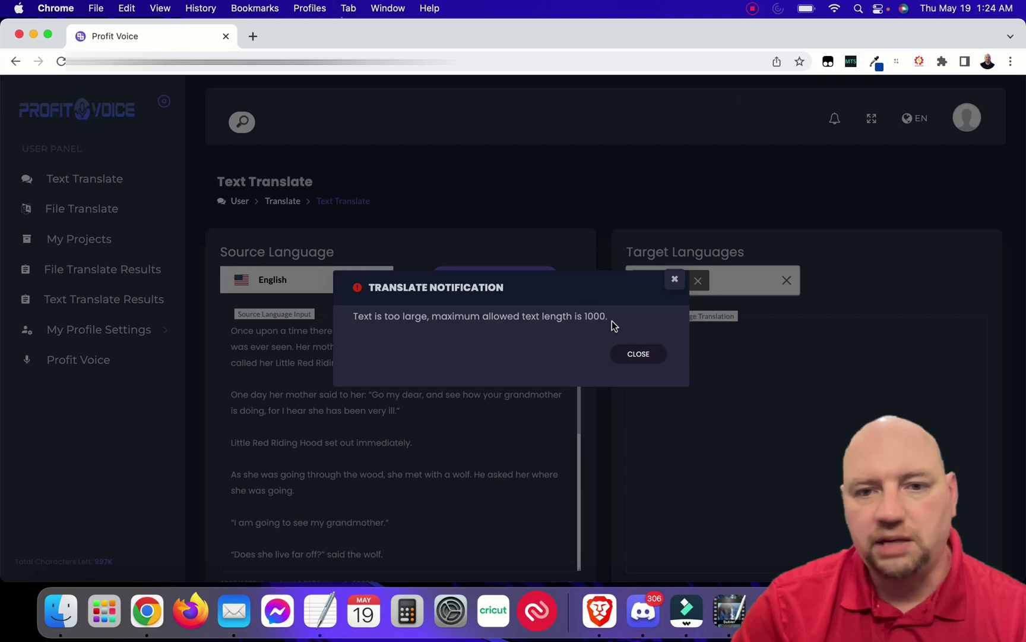
click(638, 356)
scroll(482, 395, down, 4)
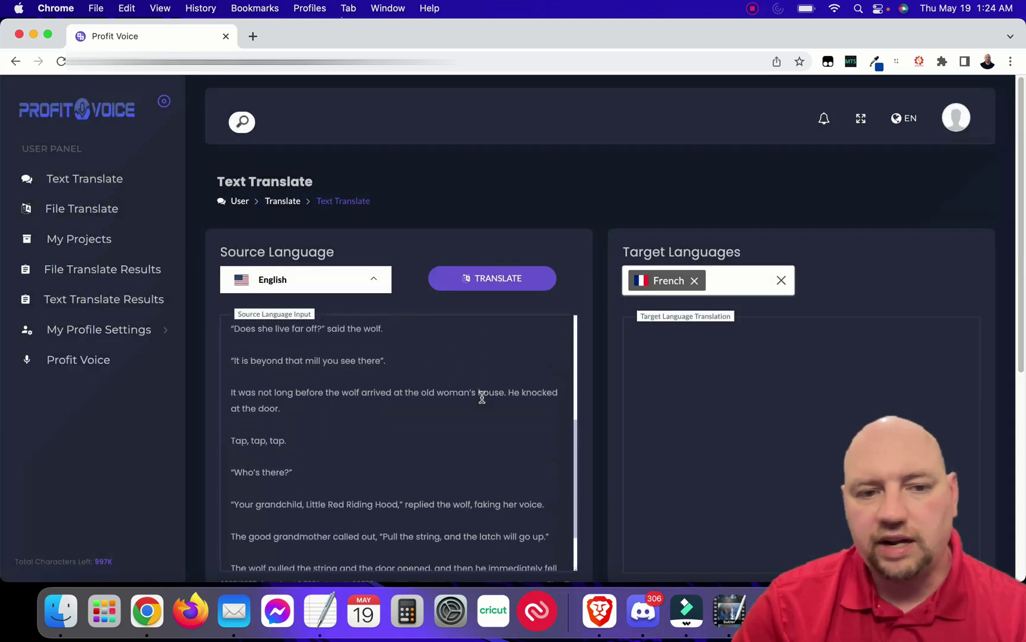
scroll(482, 397, down, 2)
scroll(591, 431, down, 5)
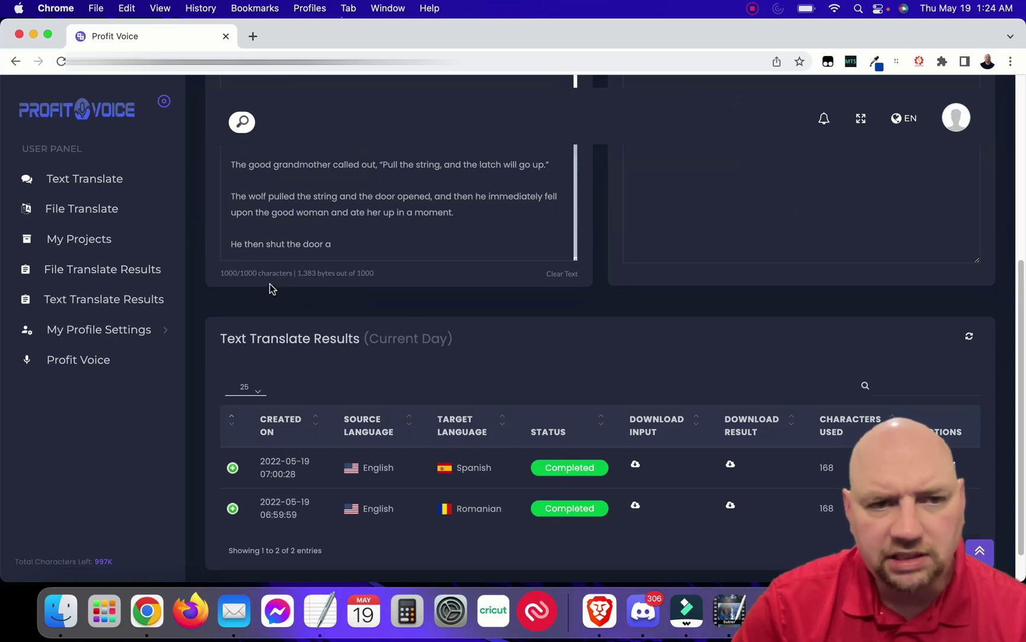
scroll(349, 276, up, 1)
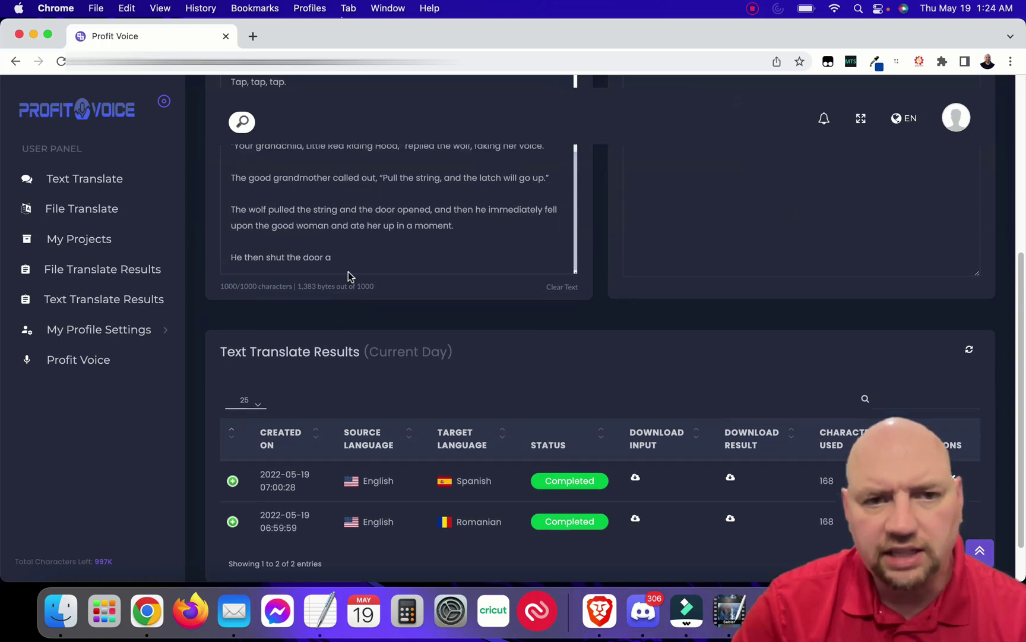
drag(350, 276, 215, 102)
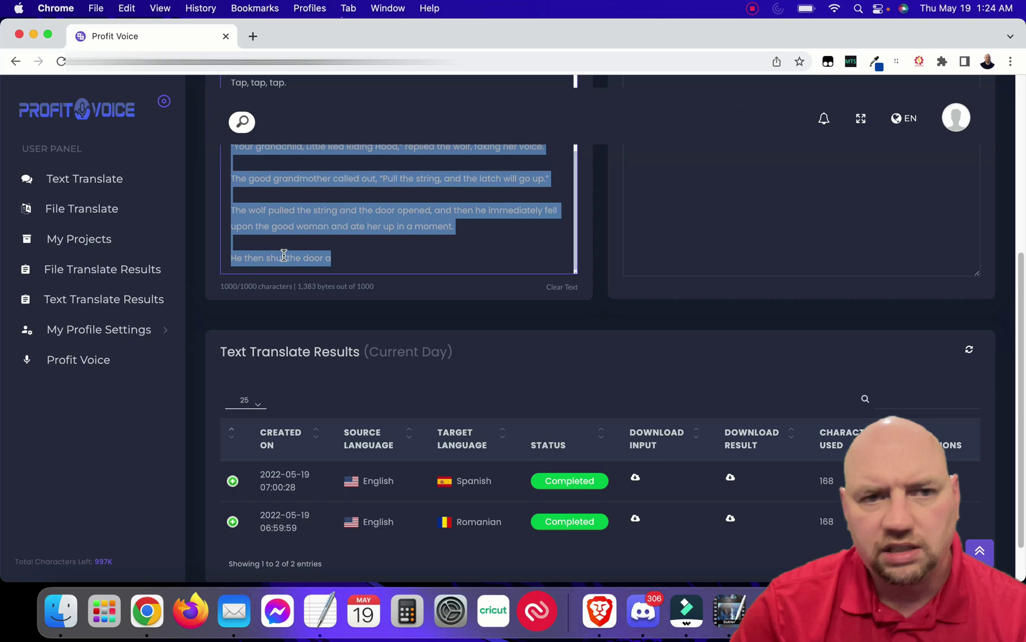
text(\)
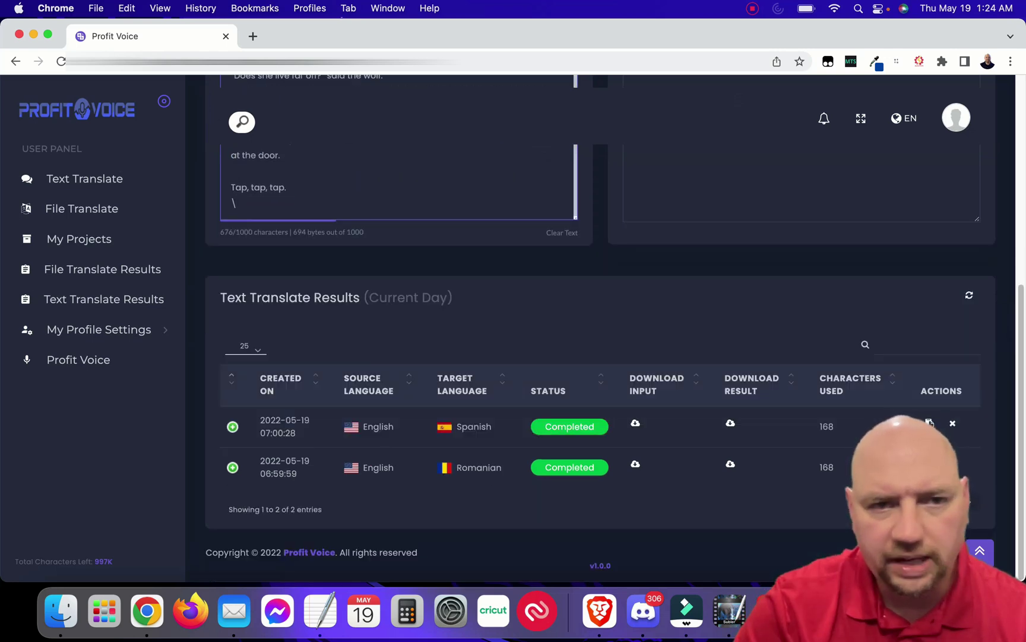
key(BackSpace)
key(BackSpace)
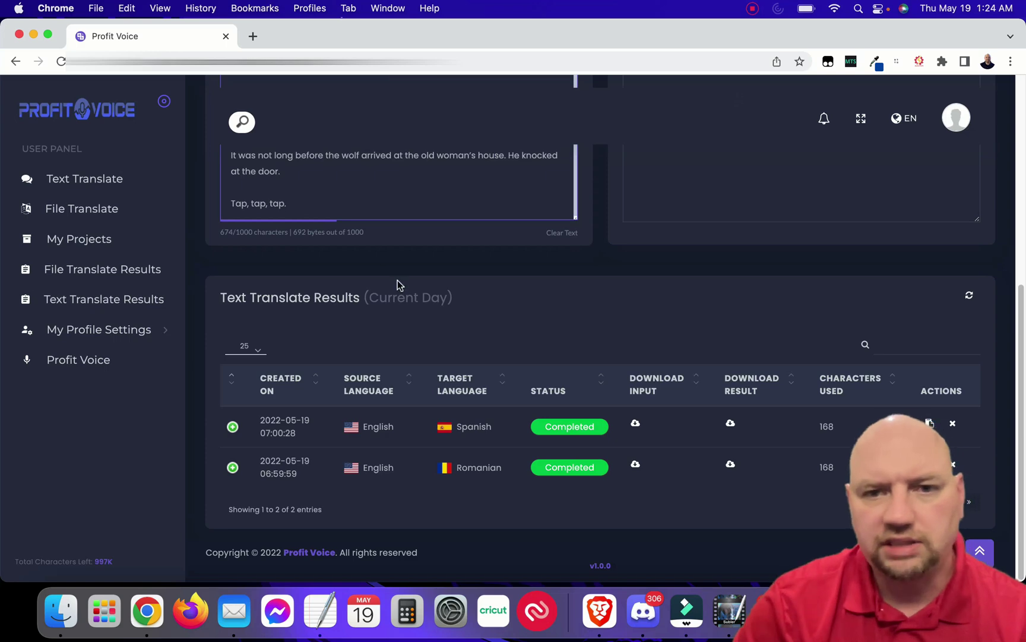
Translate the trimmed story into French, ending "Touchez, touchez, touchez."
scroll(404, 284, up, 6)
click(483, 279)
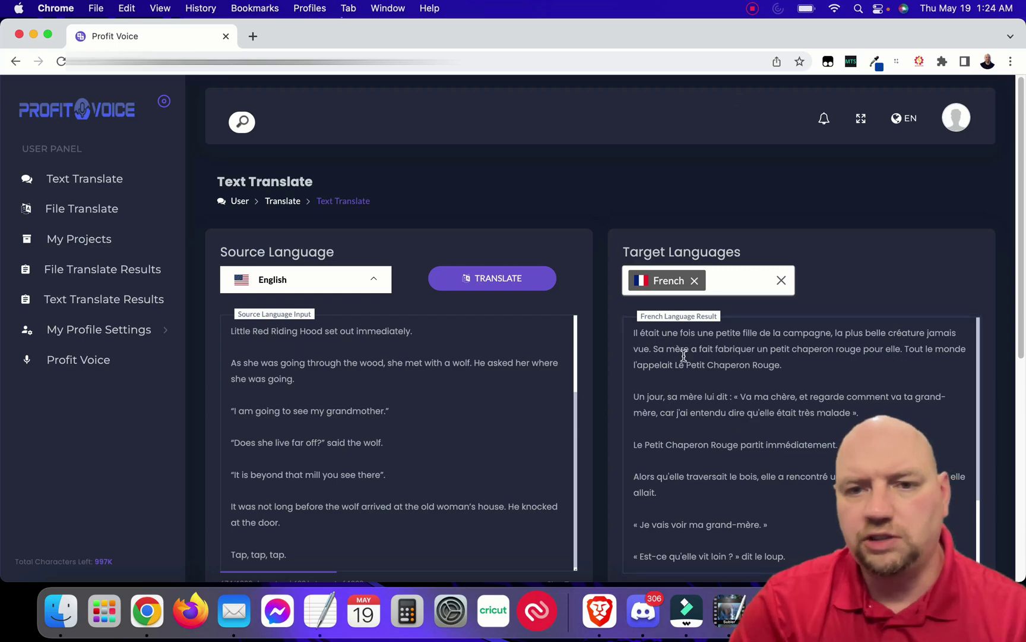
scroll(636, 355, down, 3)
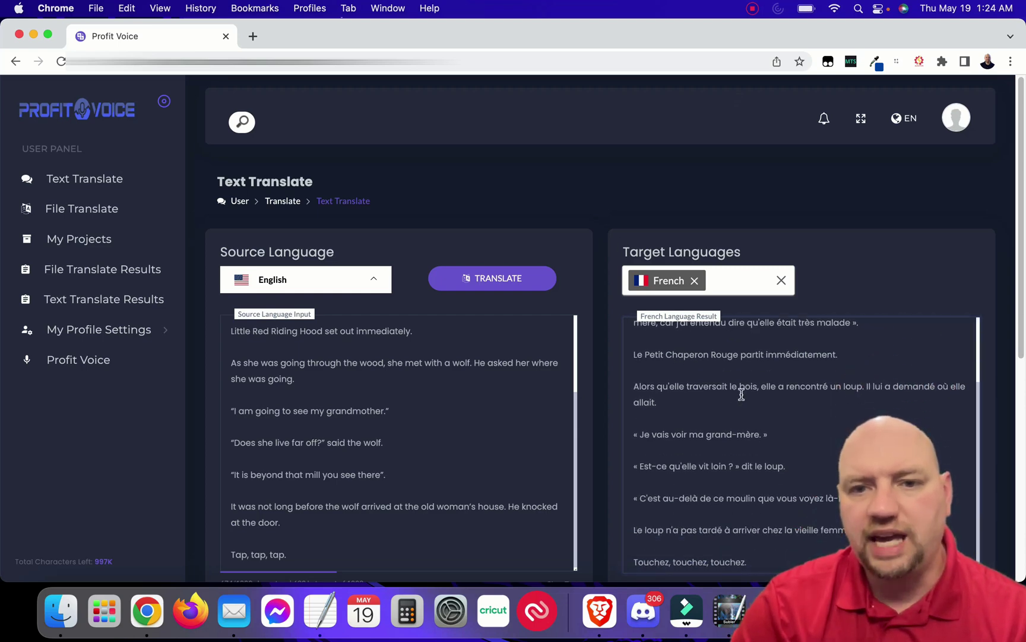
scroll(741, 395, down, 1)
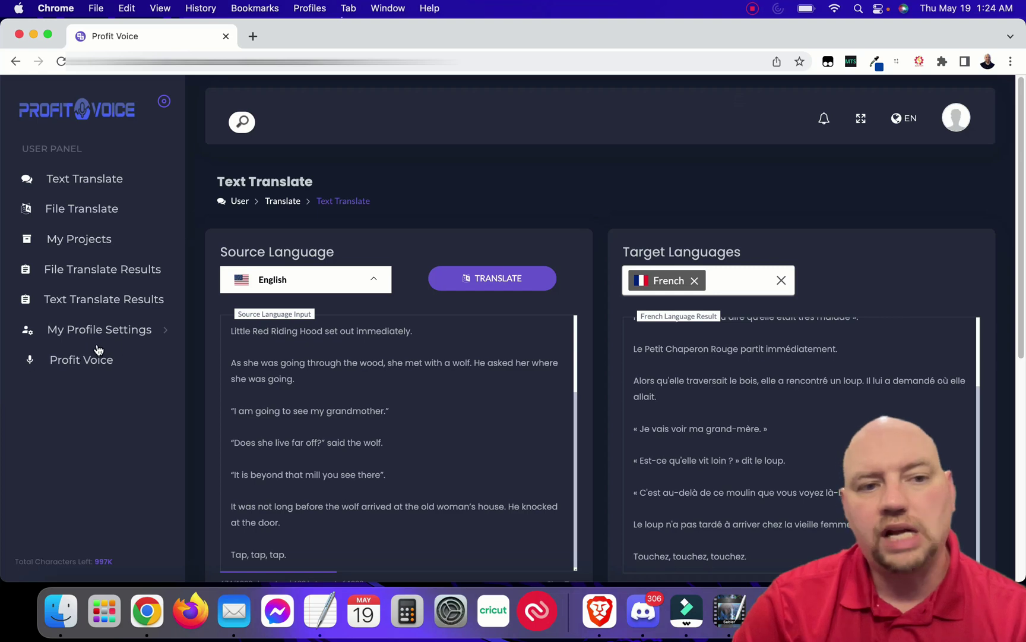
scroll(781, 366, down, 1)
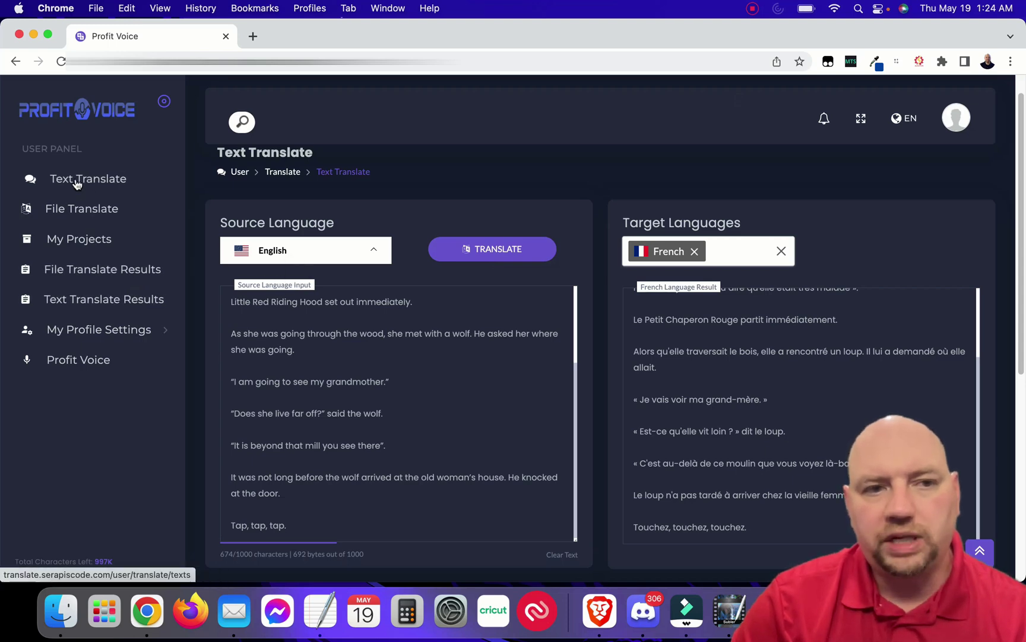
Go through File Translate to the Profit Voice user panel dashboard with the Enterprise plan
click(86, 213)
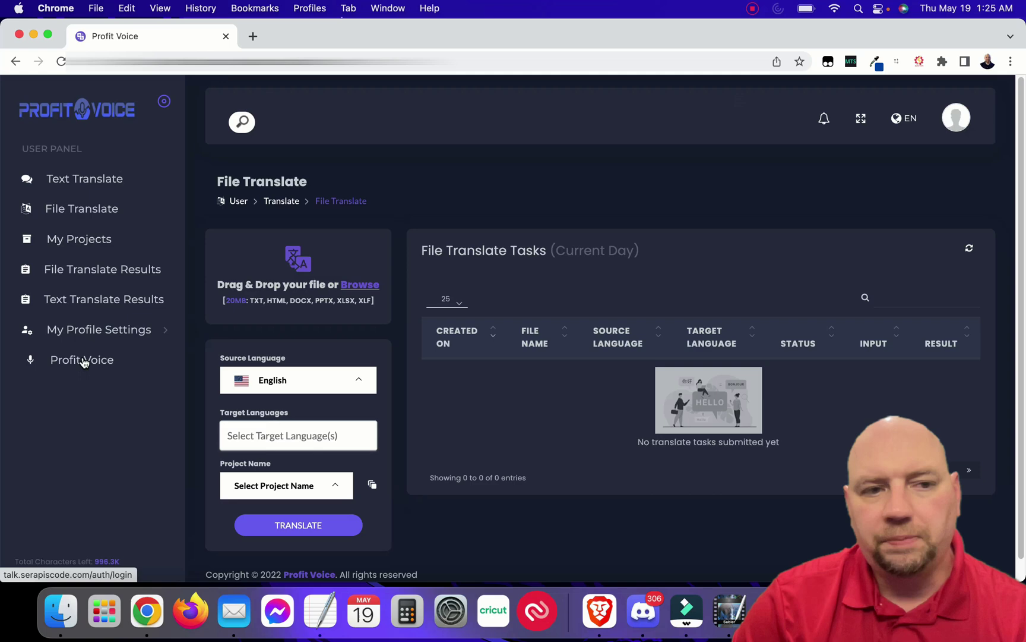
click(84, 360)
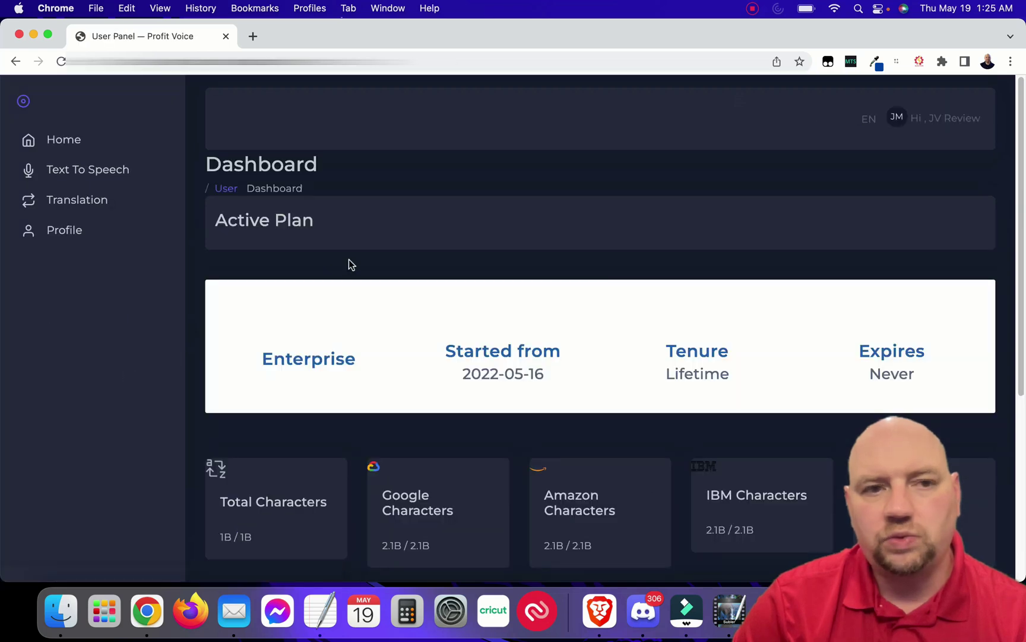
Paste the 1335-character Red Riding Hood story into the Text To Speech text box
click(89, 170)
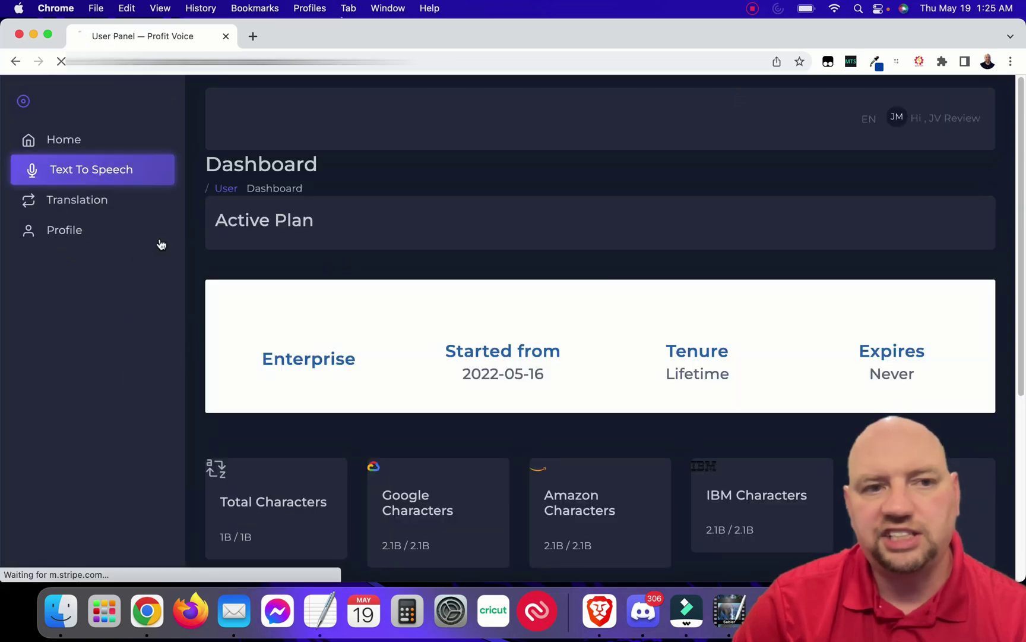
scroll(364, 368, down, 5)
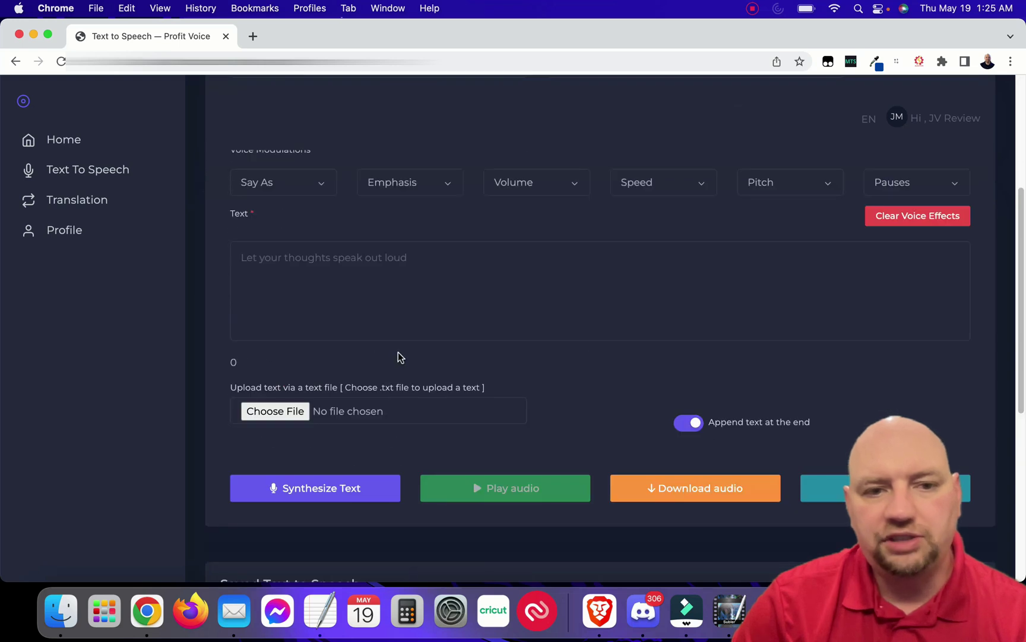
click(440, 262)
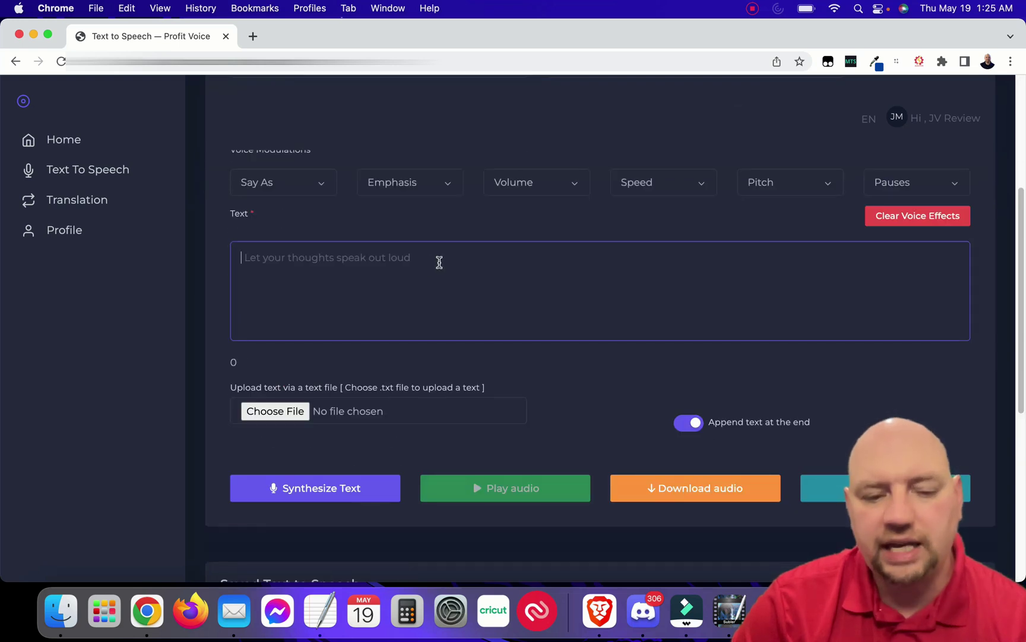
key(super+v)
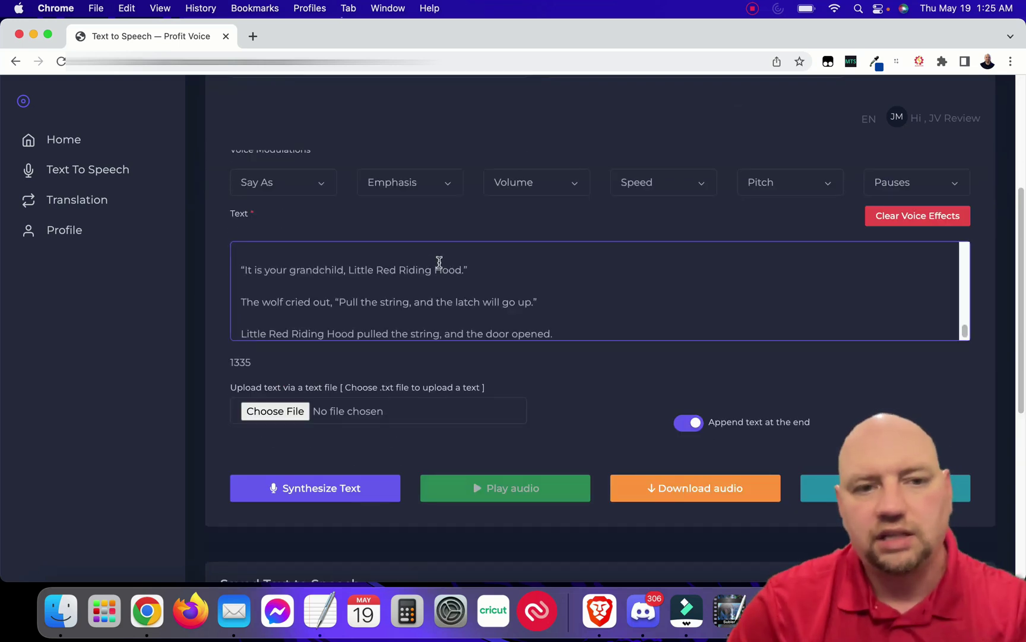
scroll(407, 307, up, 3)
scroll(474, 286, up, 10)
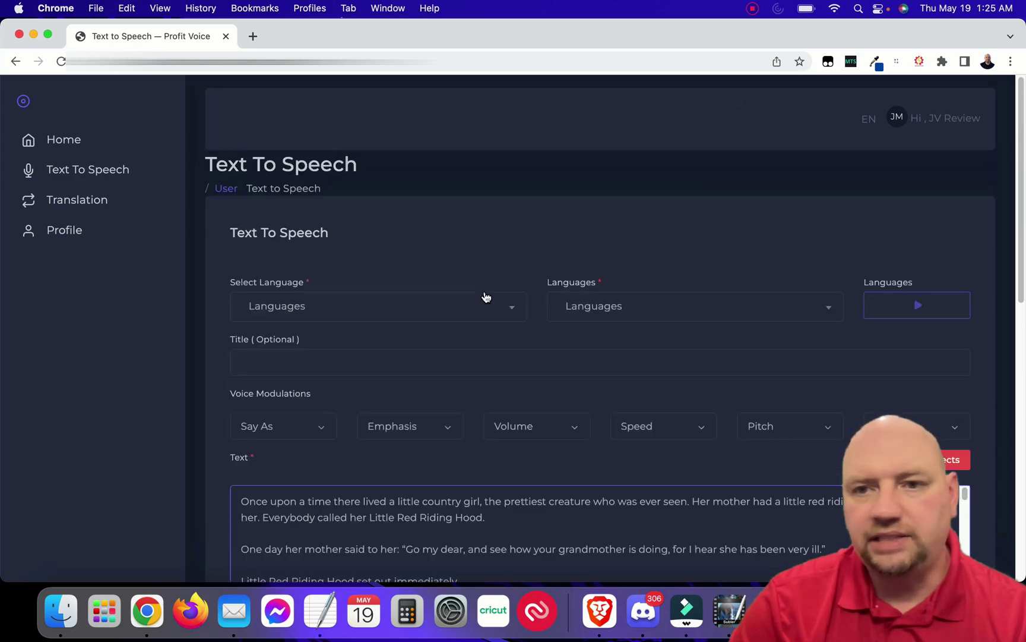
scroll(515, 309, down, 3)
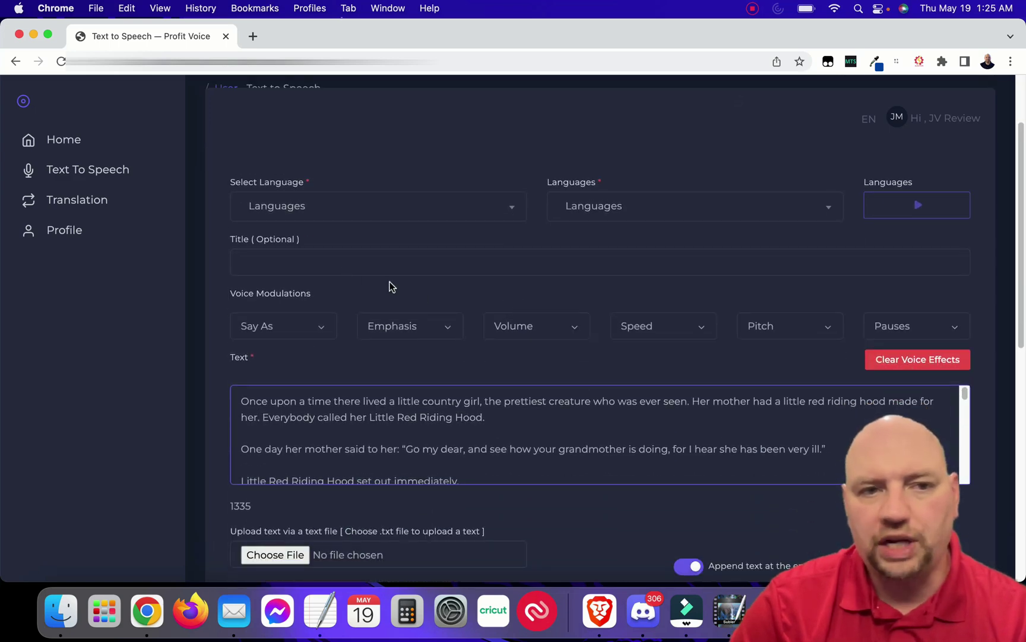
scroll(389, 287, up, 3)
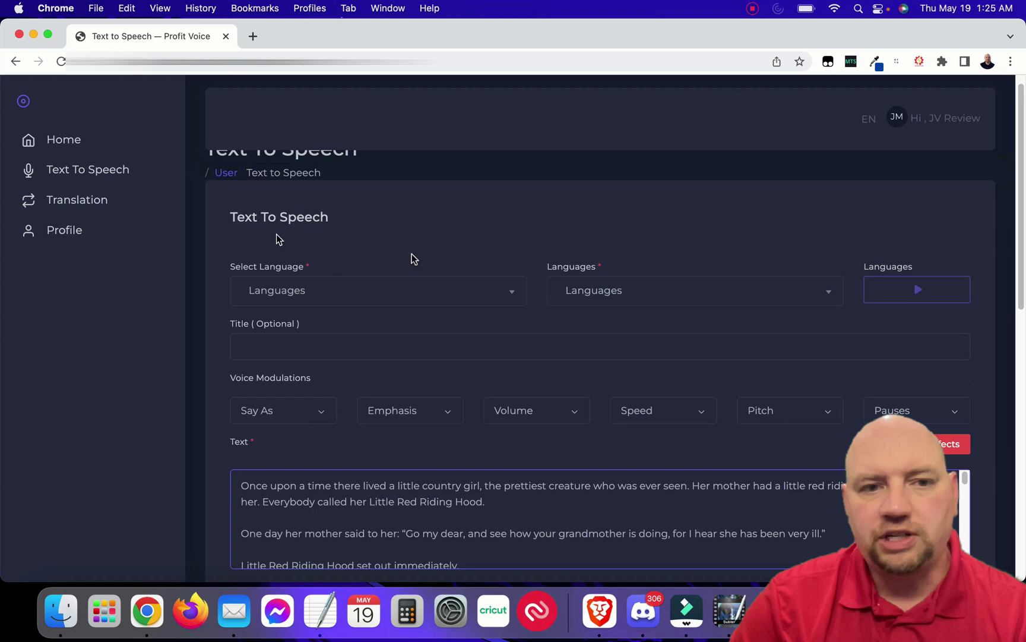
Browse the full speech language list, from Arabic to Urdu
click(327, 295)
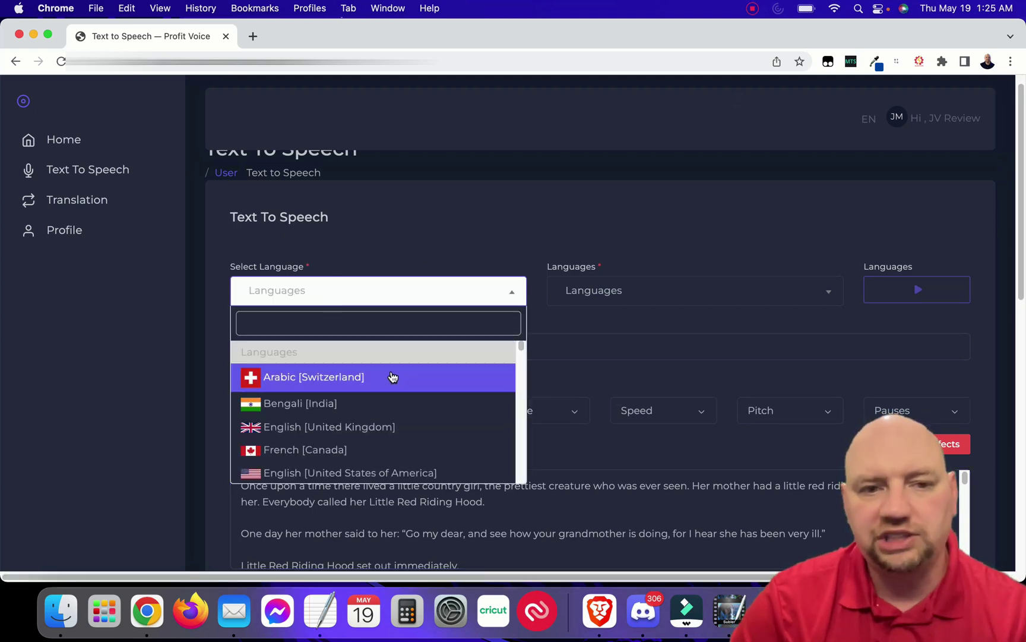
scroll(393, 375, down, 1)
scroll(392, 375, down, 5)
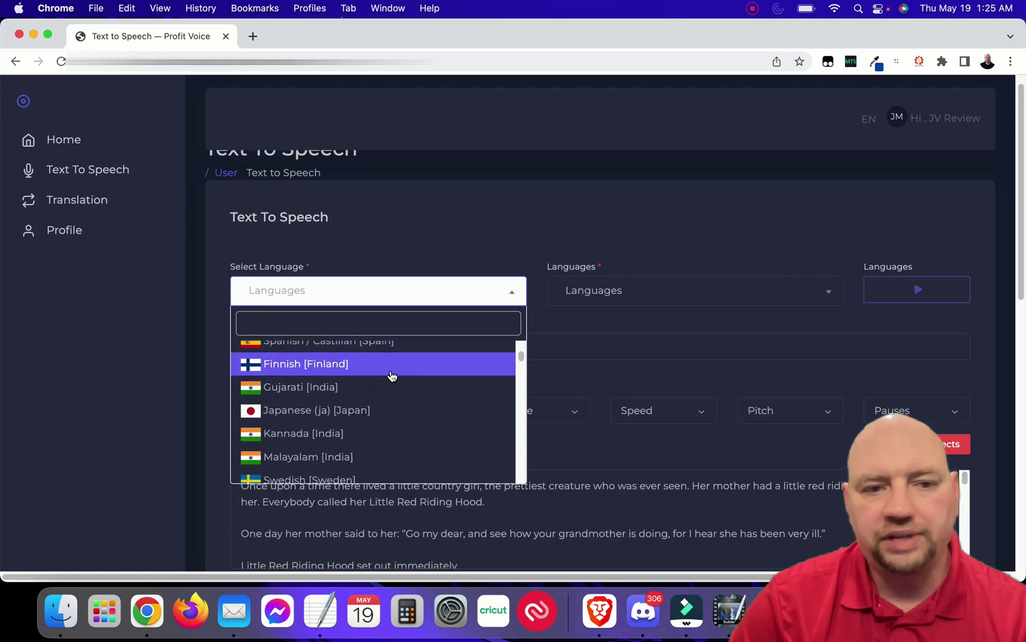
scroll(393, 375, down, 2)
scroll(393, 376, down, 1)
scroll(392, 376, down, 1)
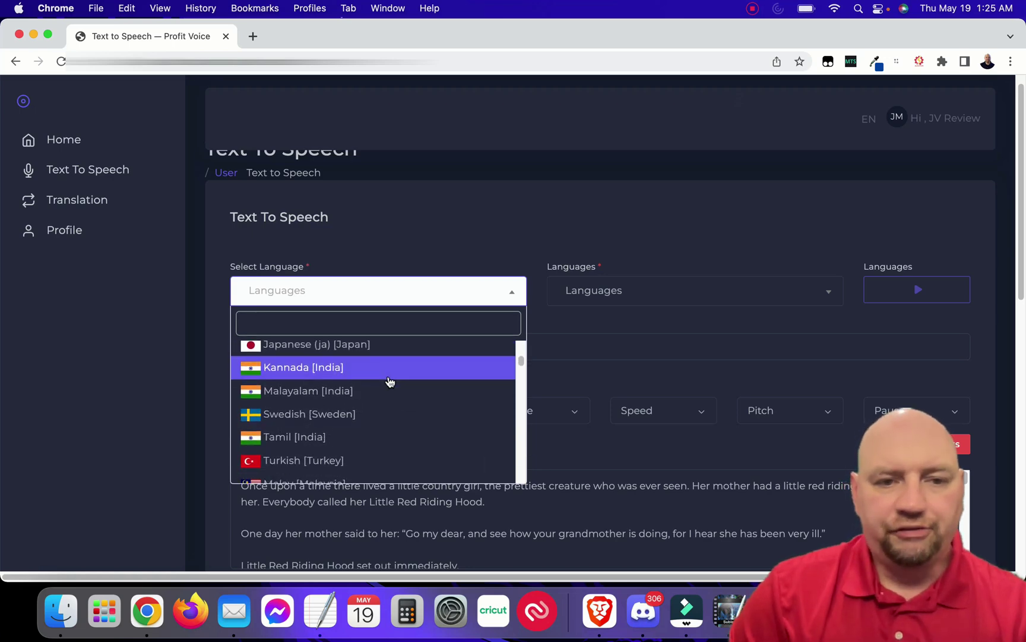
scroll(401, 371, down, 1)
scroll(401, 371, down, 2)
scroll(401, 372, down, 2)
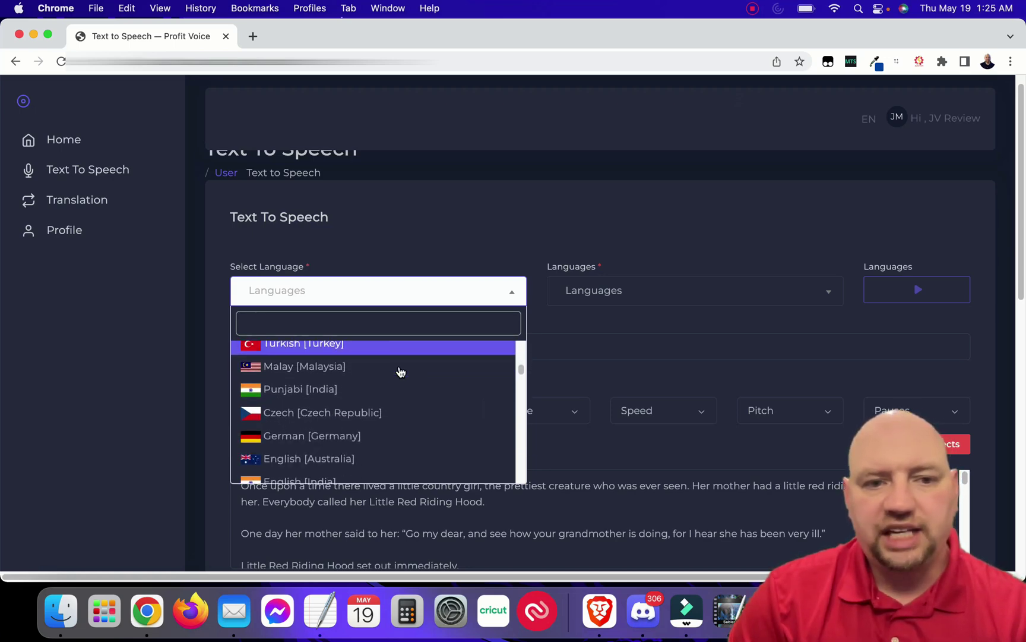
scroll(400, 371, down, 3)
scroll(401, 372, down, 1)
scroll(401, 372, down, 1)
scroll(400, 372, down, 1)
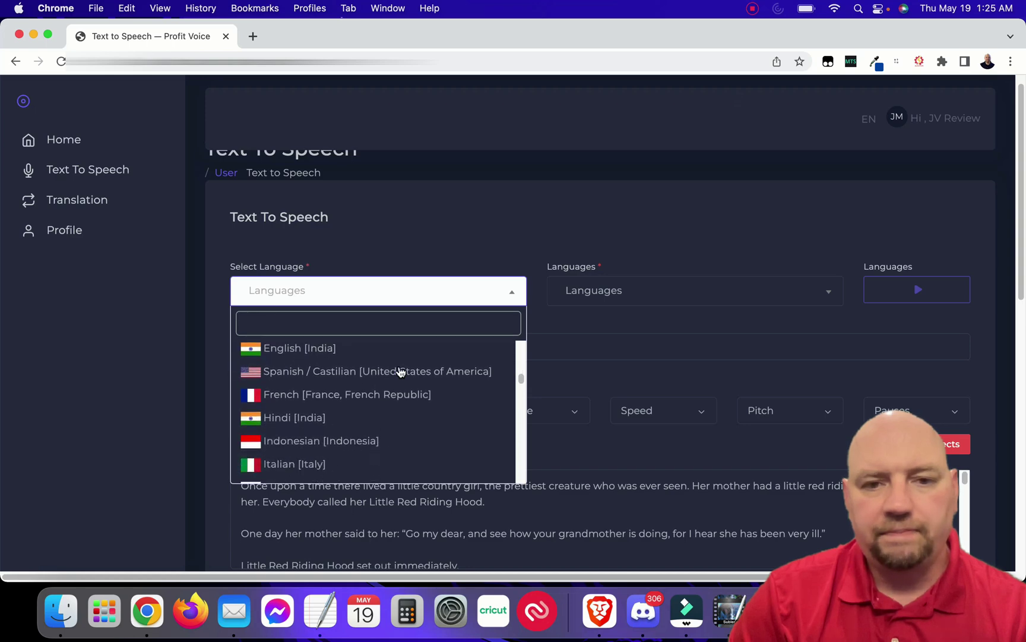
scroll(400, 372, down, 3)
scroll(401, 371, down, 2)
scroll(401, 371, down, 1)
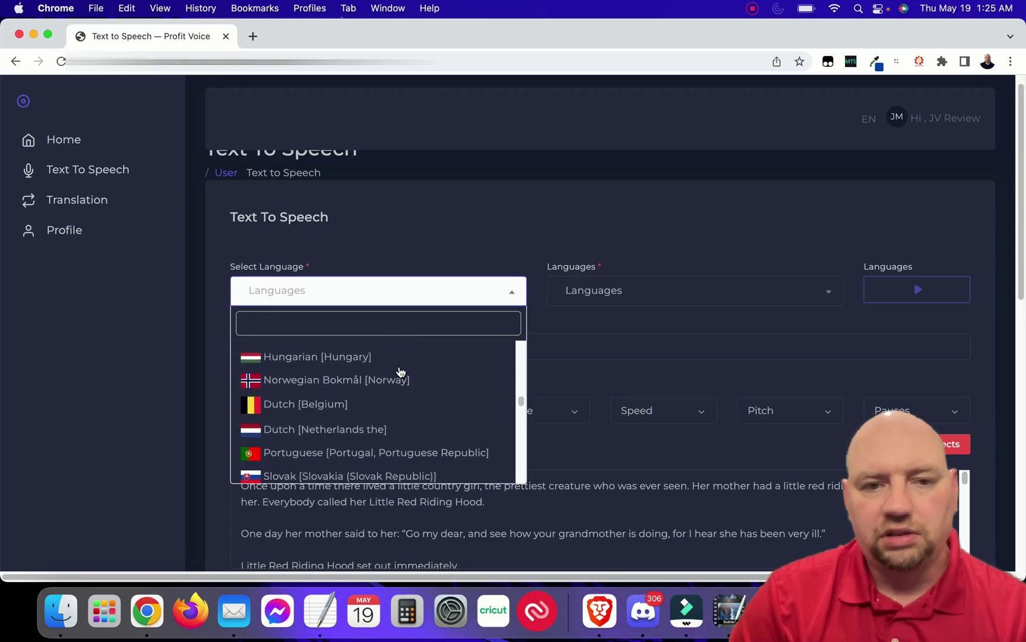
scroll(401, 371, down, 1)
scroll(401, 371, down, 1)
scroll(400, 372, down, 1)
scroll(400, 372, down, 2)
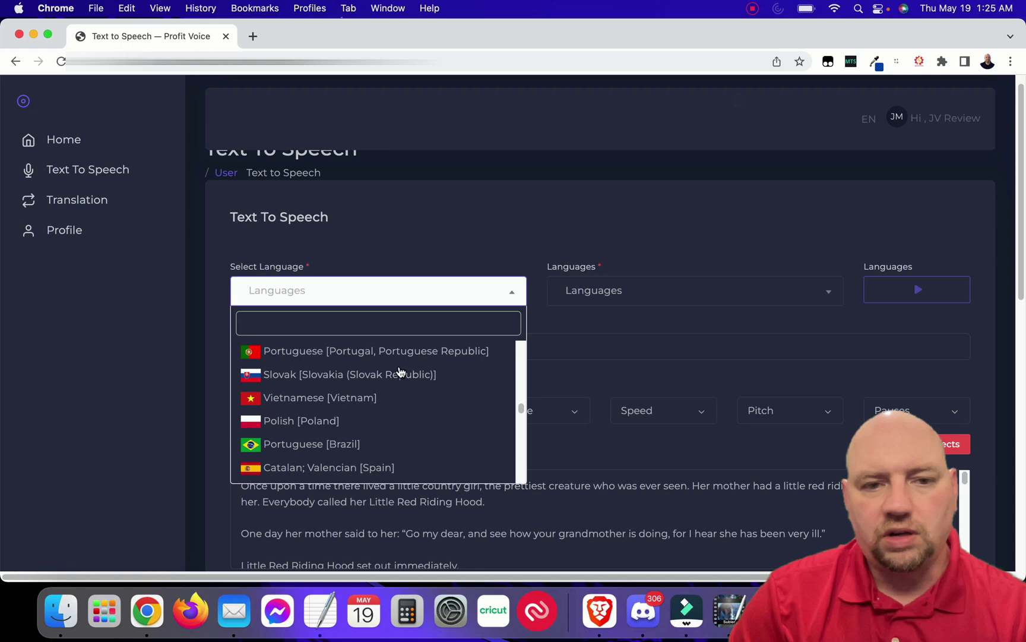
scroll(401, 372, down, 2)
scroll(400, 372, down, 3)
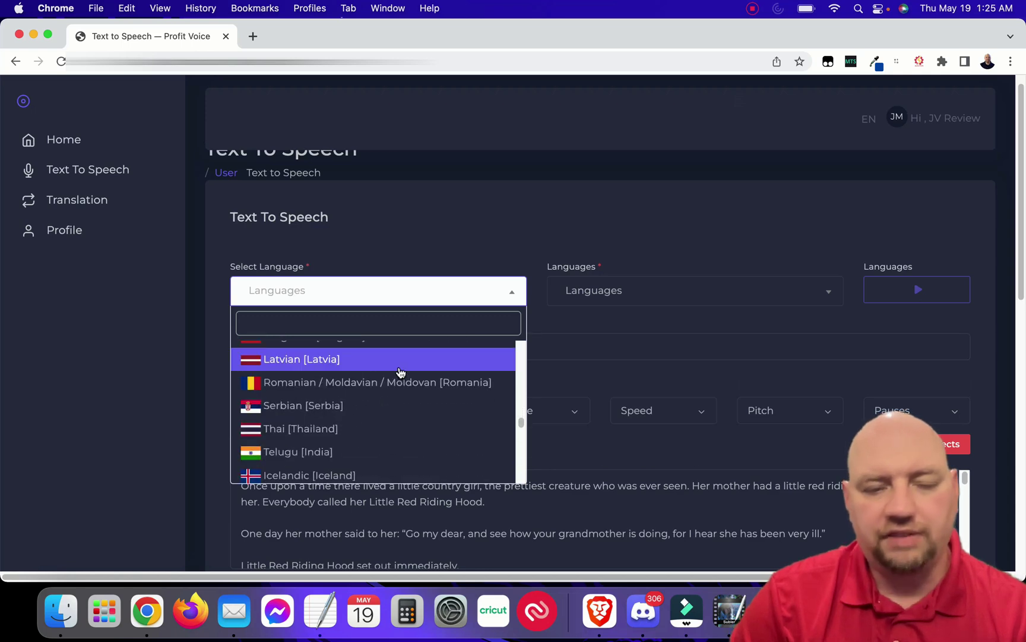
scroll(401, 372, down, 1)
scroll(400, 372, down, 2)
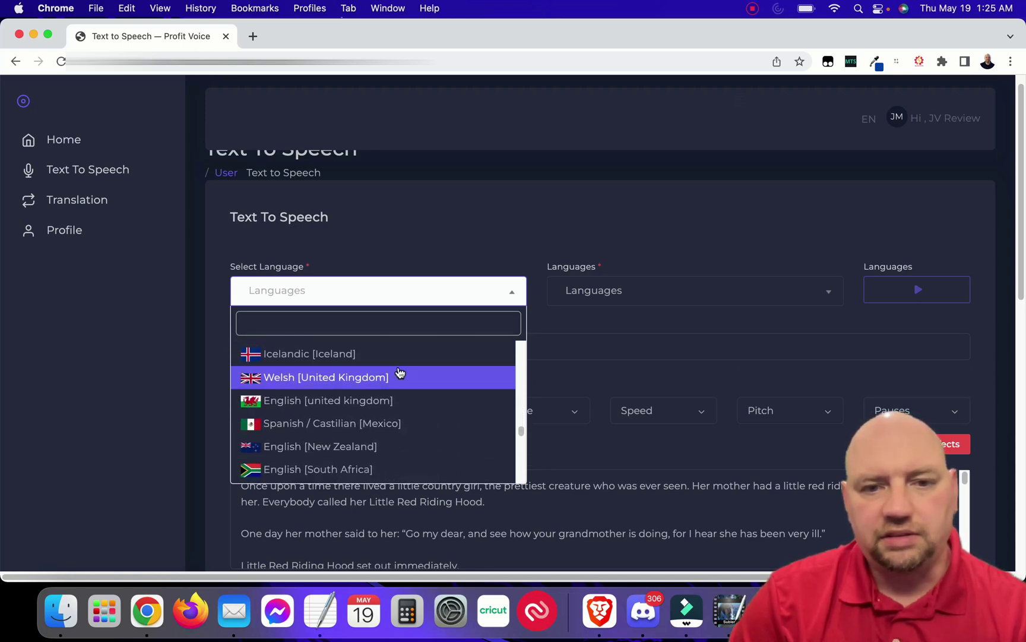
scroll(400, 371, down, 2)
scroll(401, 372, down, 2)
scroll(400, 372, down, 2)
scroll(400, 371, down, 3)
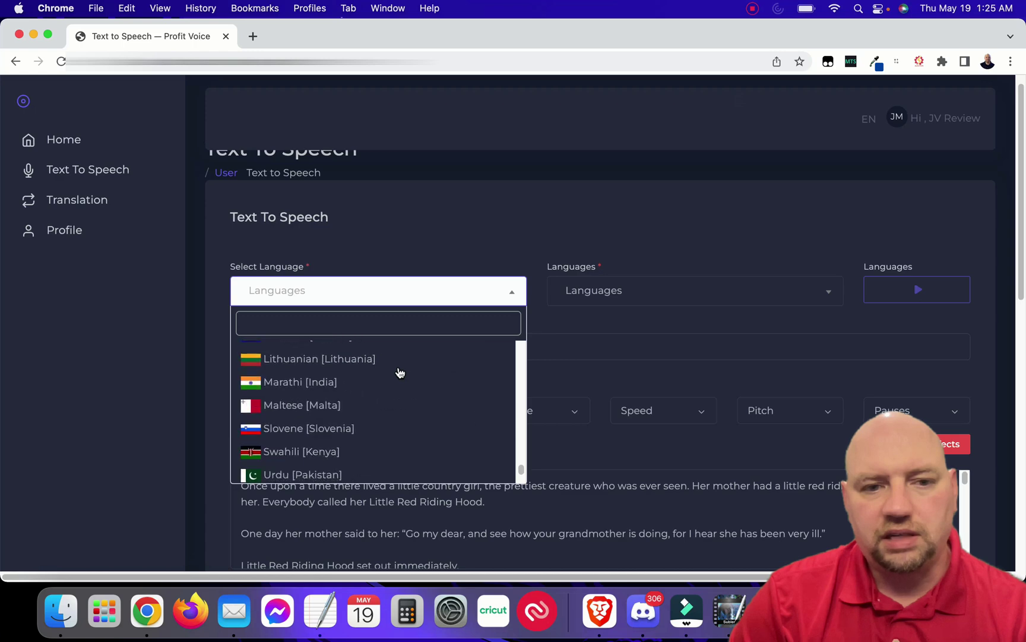
scroll(375, 403, up, 5)
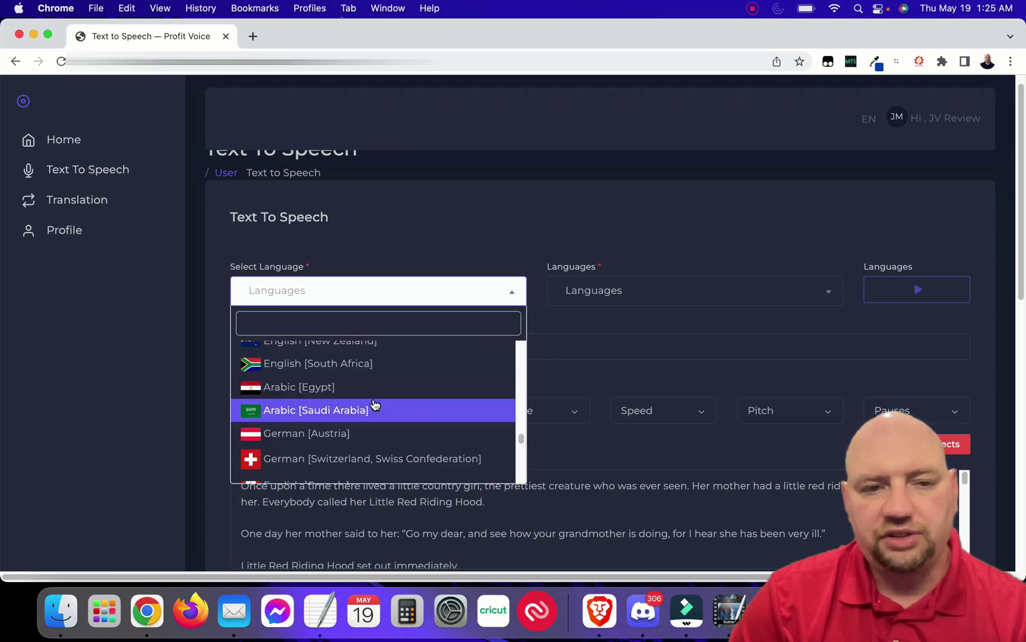
scroll(374, 403, up, 5)
scroll(375, 403, up, 5)
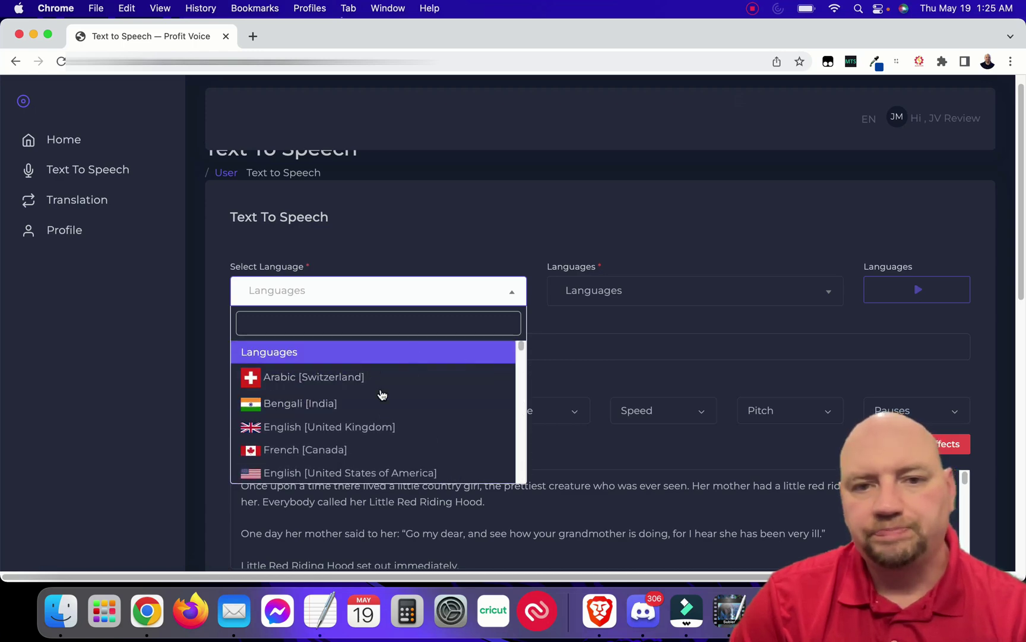
Close the language list without choosing, then reopen it
click(544, 331)
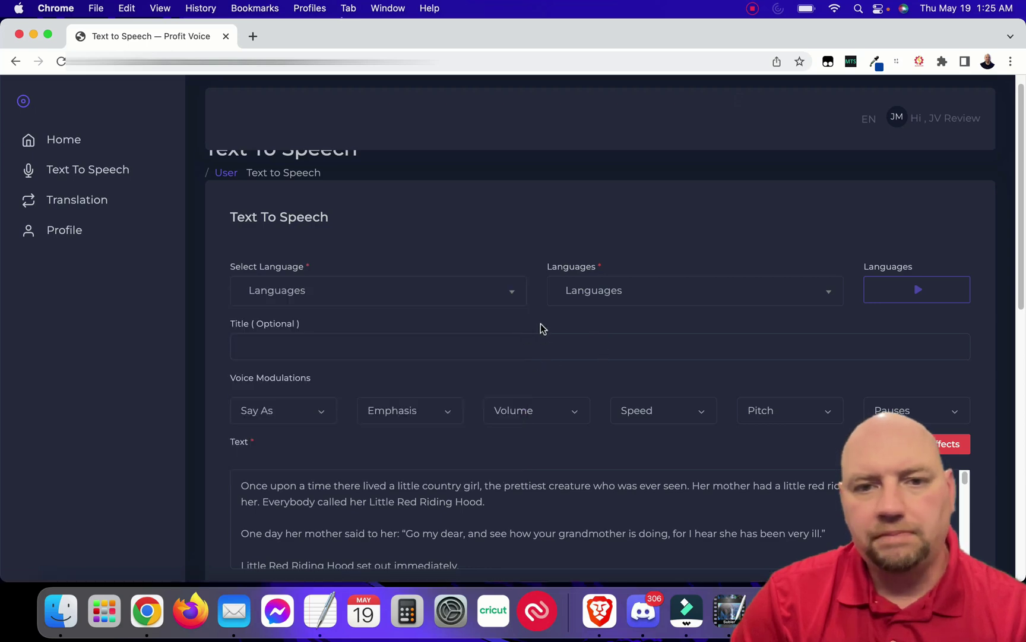
click(505, 299)
scroll(412, 391, down, 5)
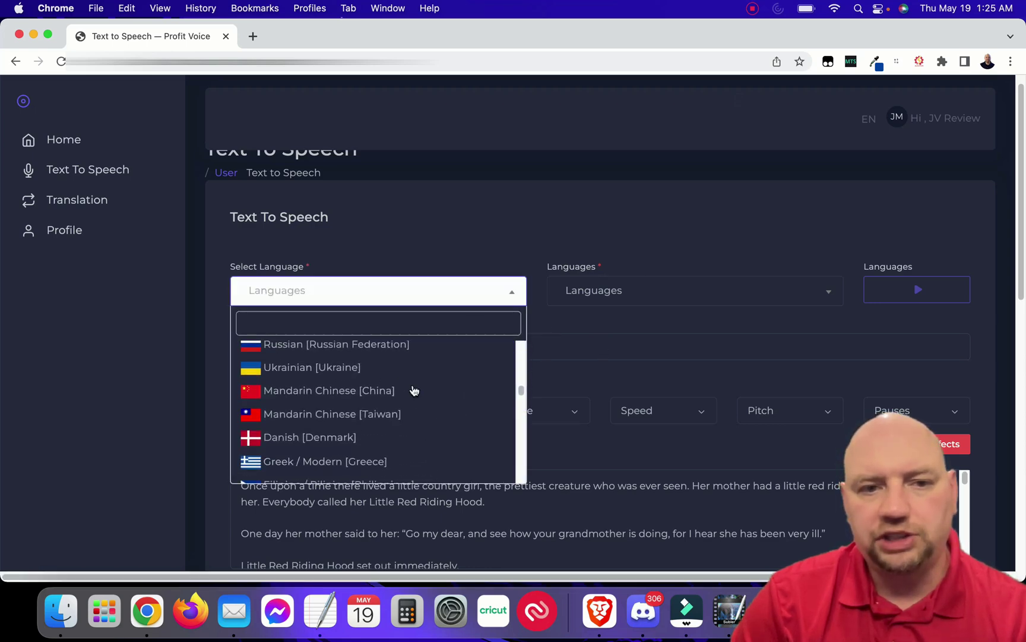
scroll(412, 391, down, 5)
scroll(424, 393, up, 10)
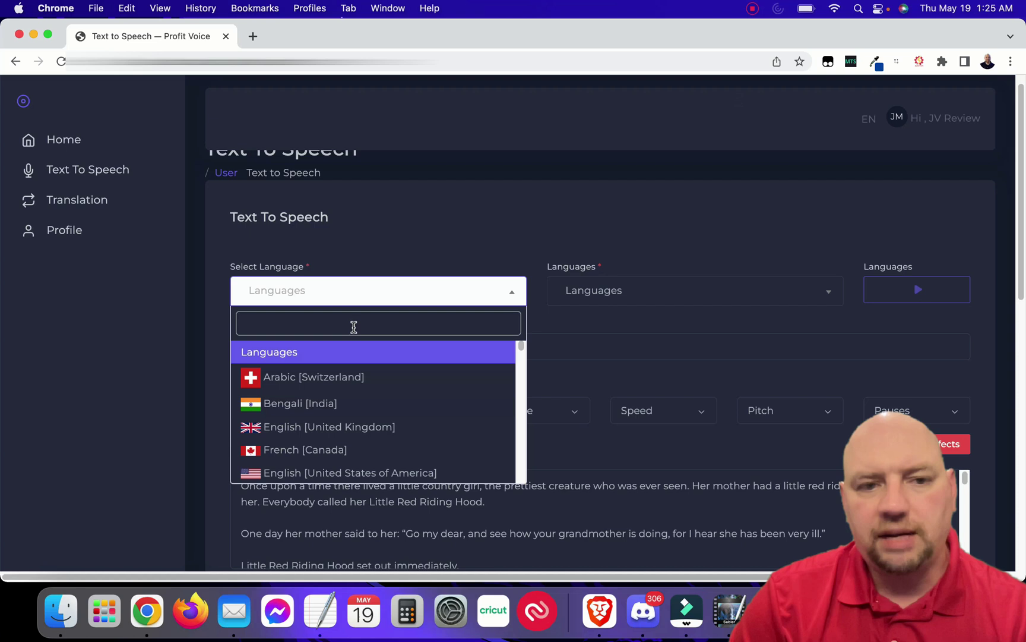
Search "english" and choose English [United States of America] as the language
text(engl)
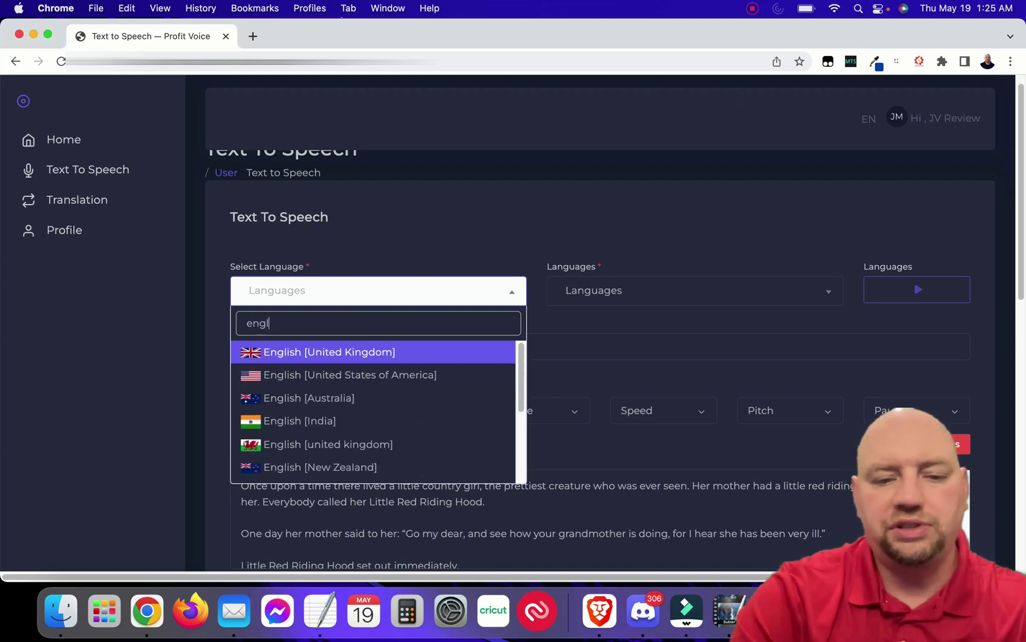
text(ish)
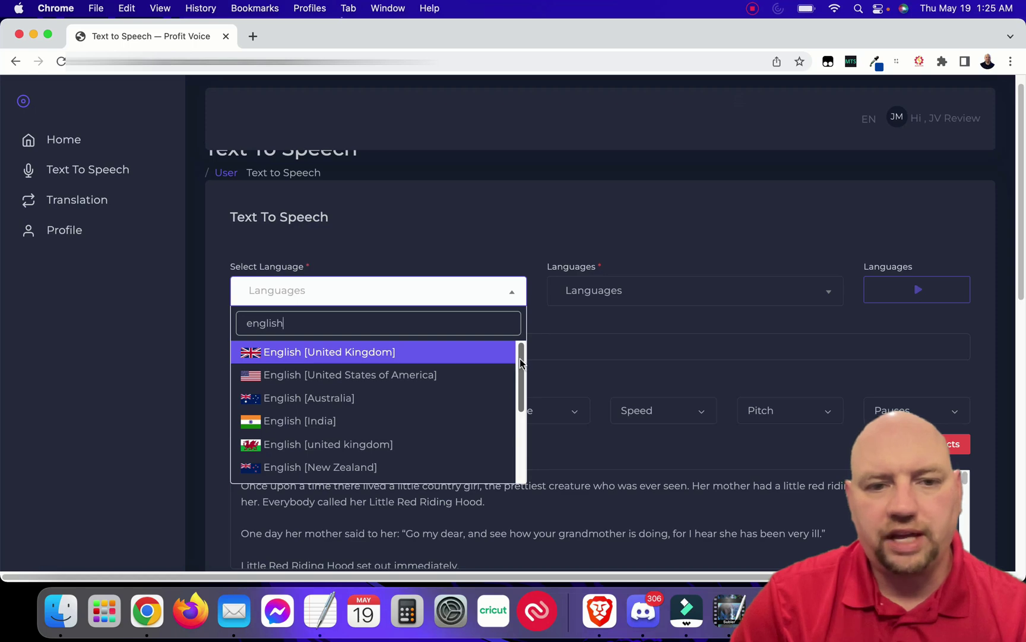
drag(520, 363, 505, 367)
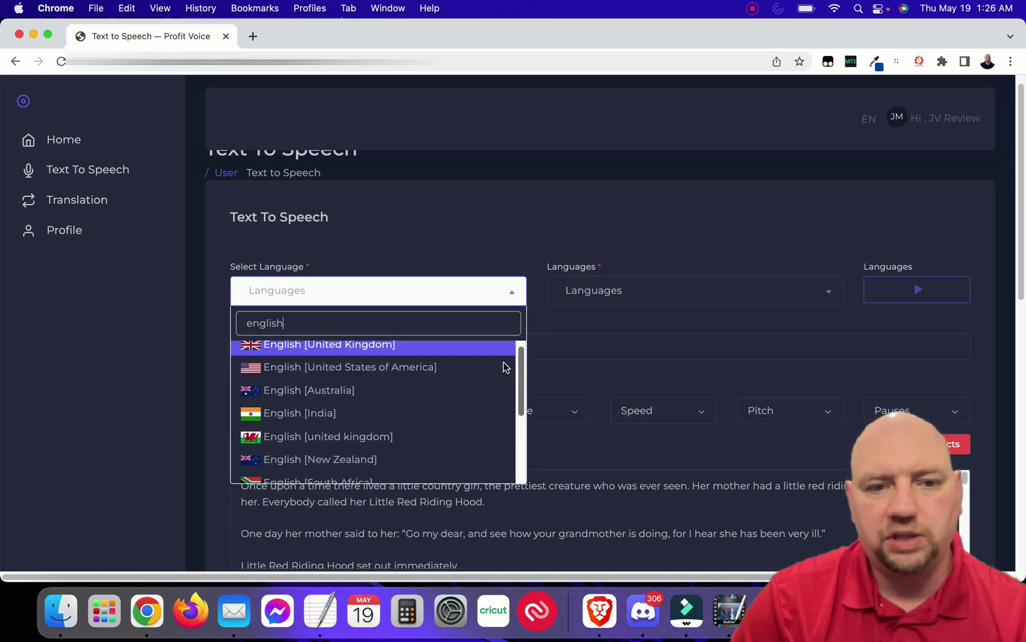
scroll(505, 363, up, 1)
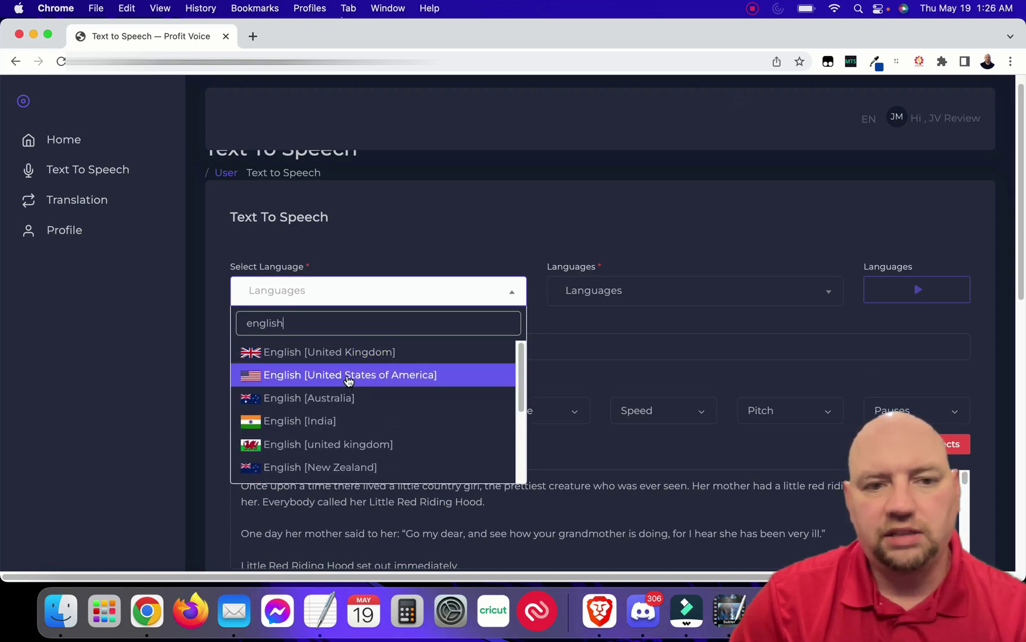
click(348, 381)
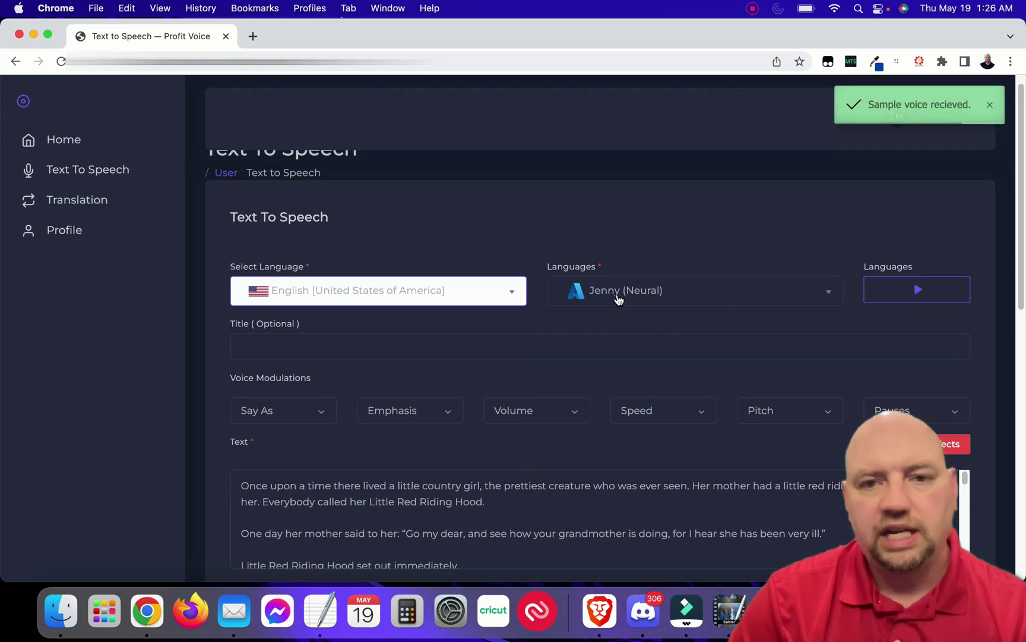
Choose Ashley (Neural) as the voice
click(618, 299)
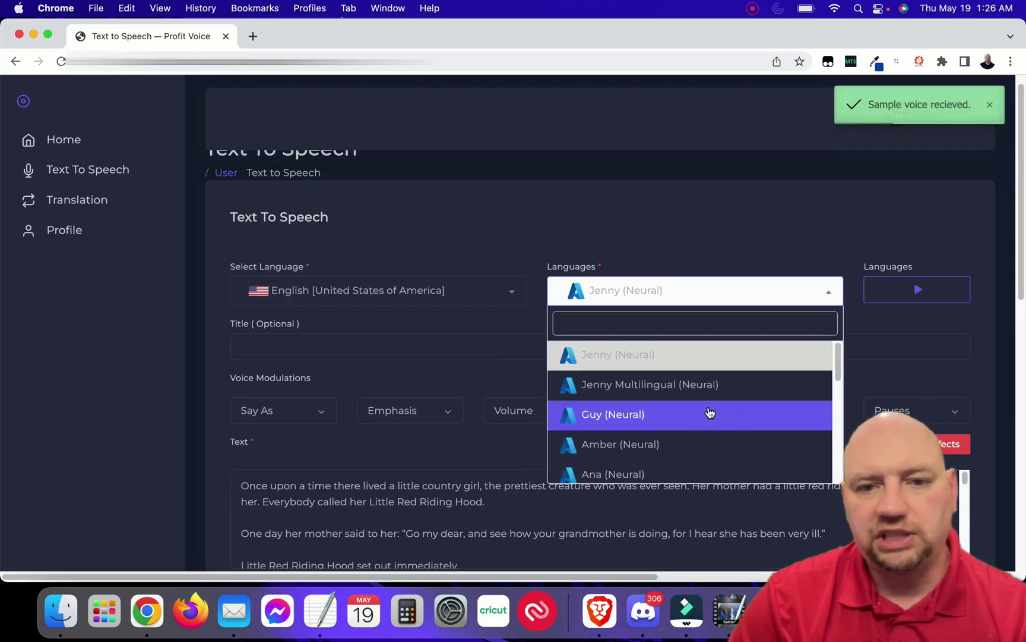
scroll(709, 412, down, 5)
scroll(709, 413, down, 3)
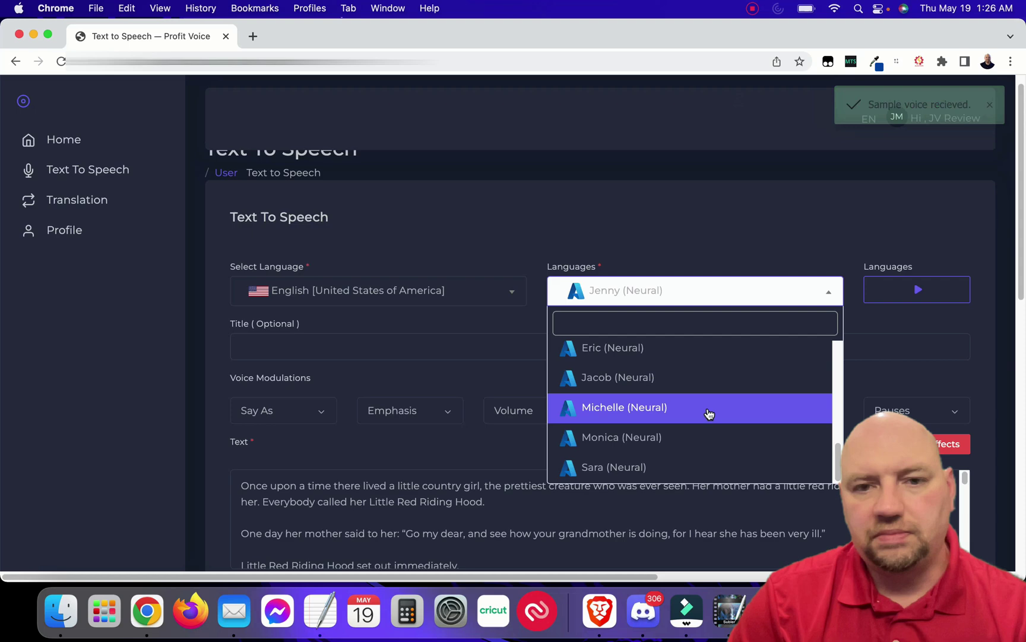
scroll(709, 413, up, 8)
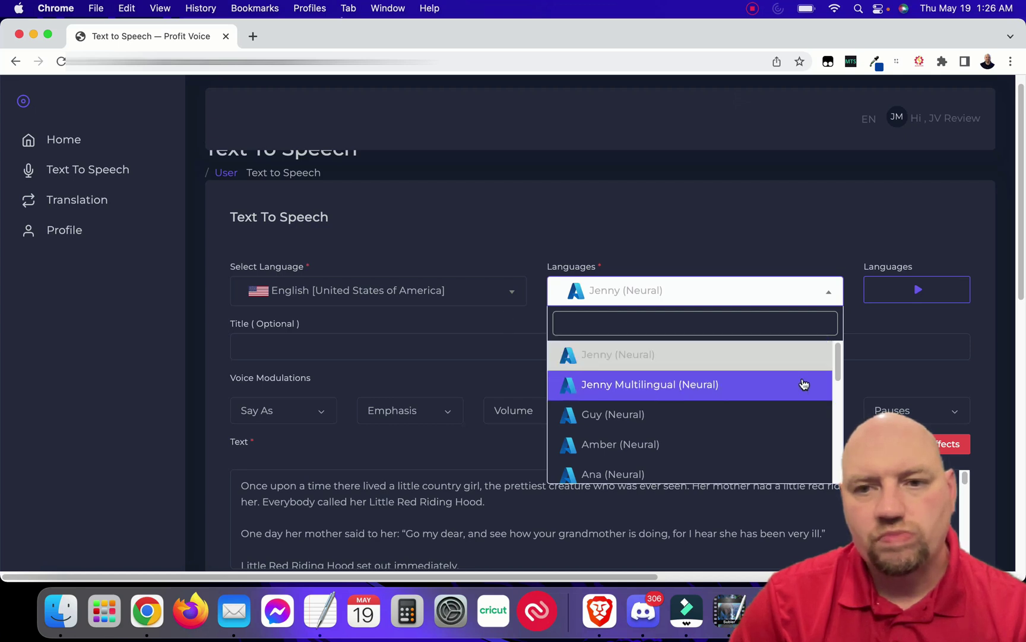
drag(839, 364, 838, 470)
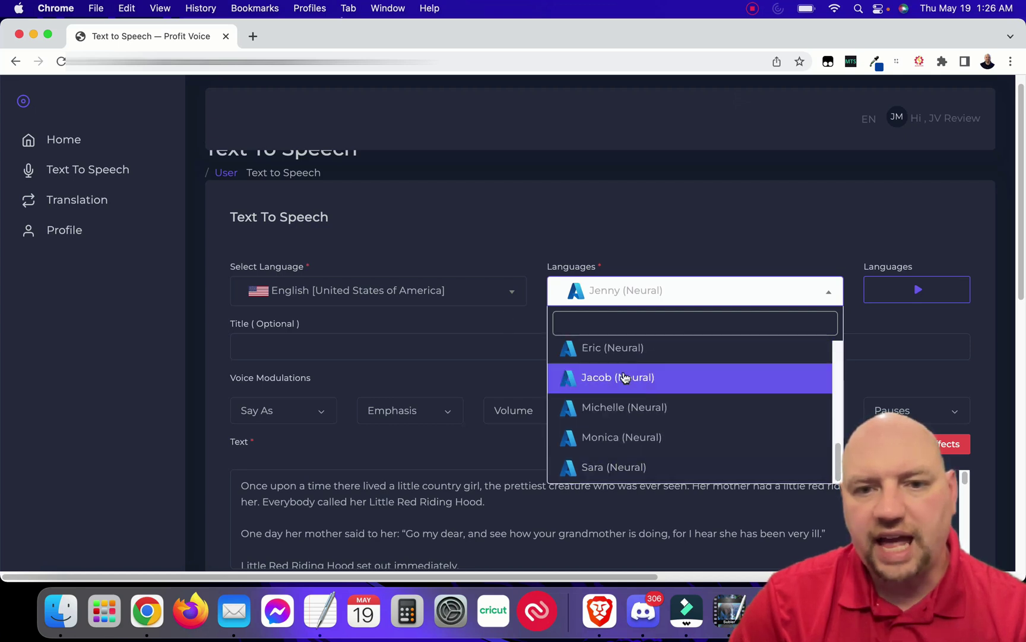
scroll(633, 404, up, 10)
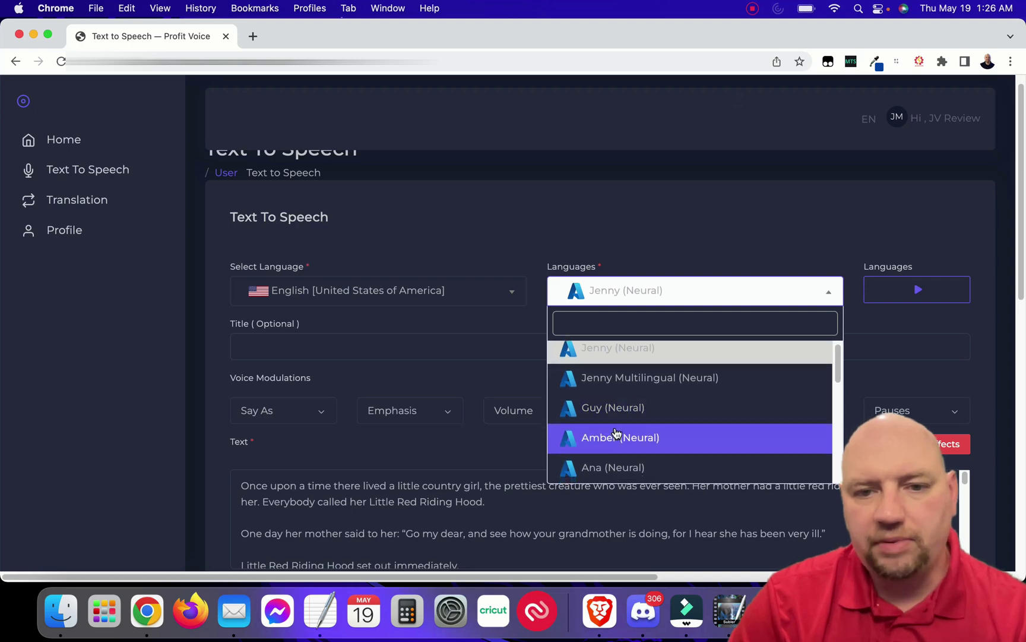
scroll(622, 434, down, 1)
scroll(621, 435, down, 1)
scroll(622, 434, down, 2)
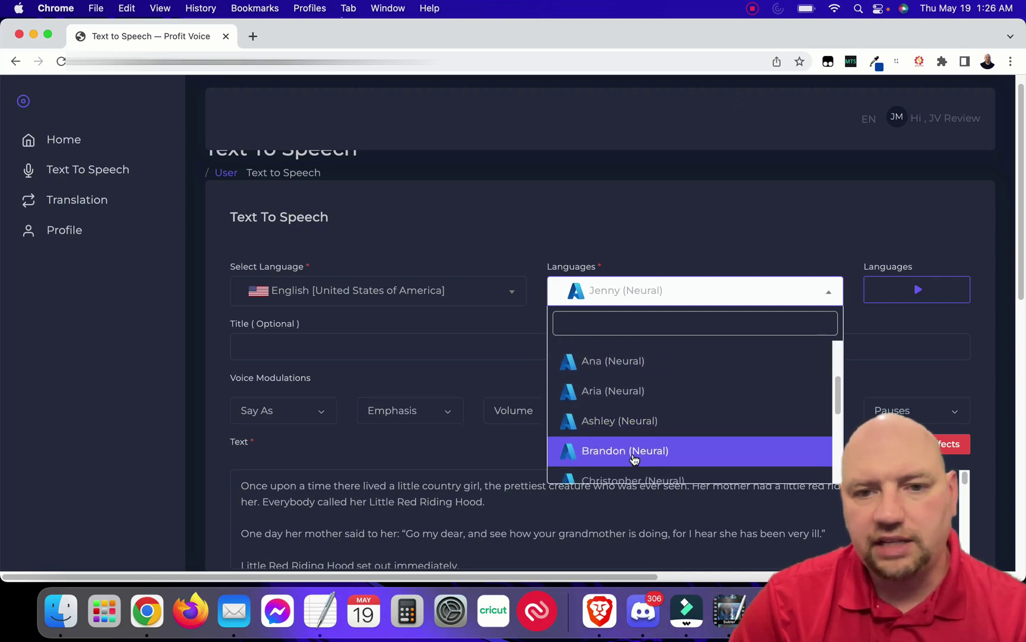
click(616, 423)
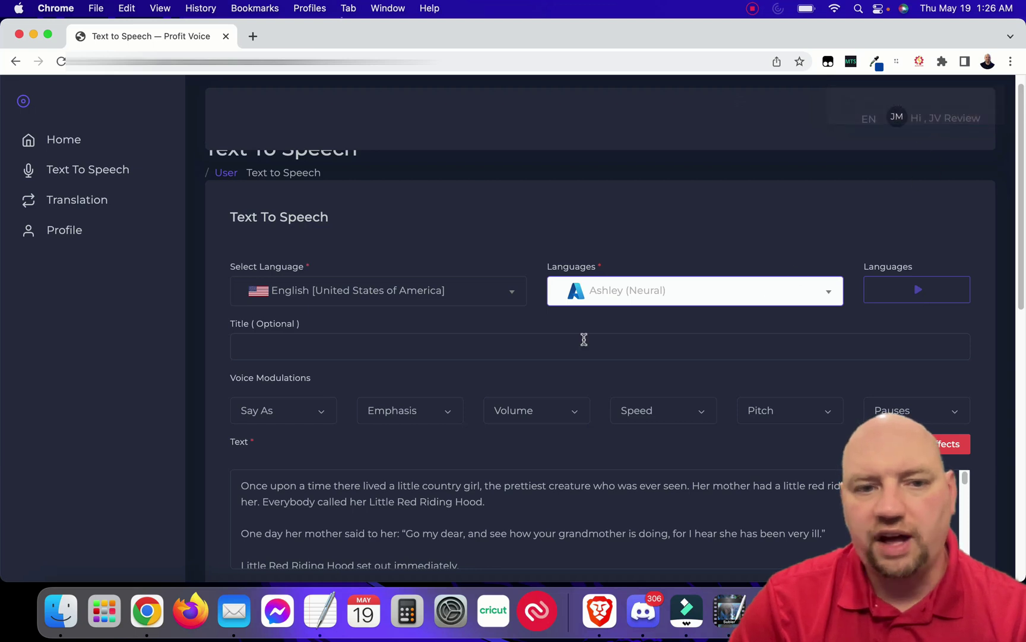
scroll(625, 322, down, 2)
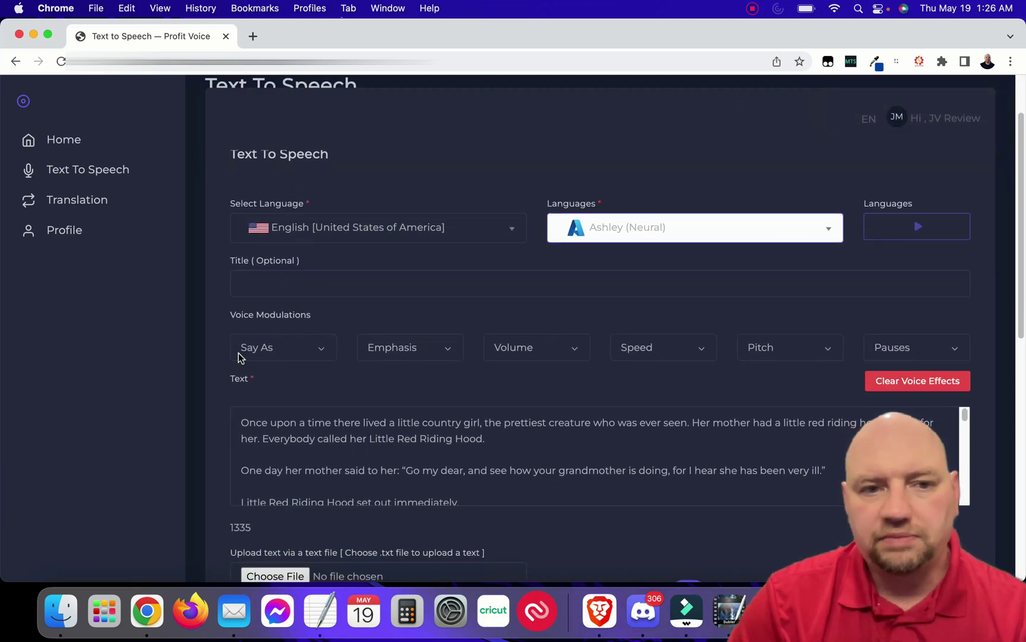
click(275, 347)
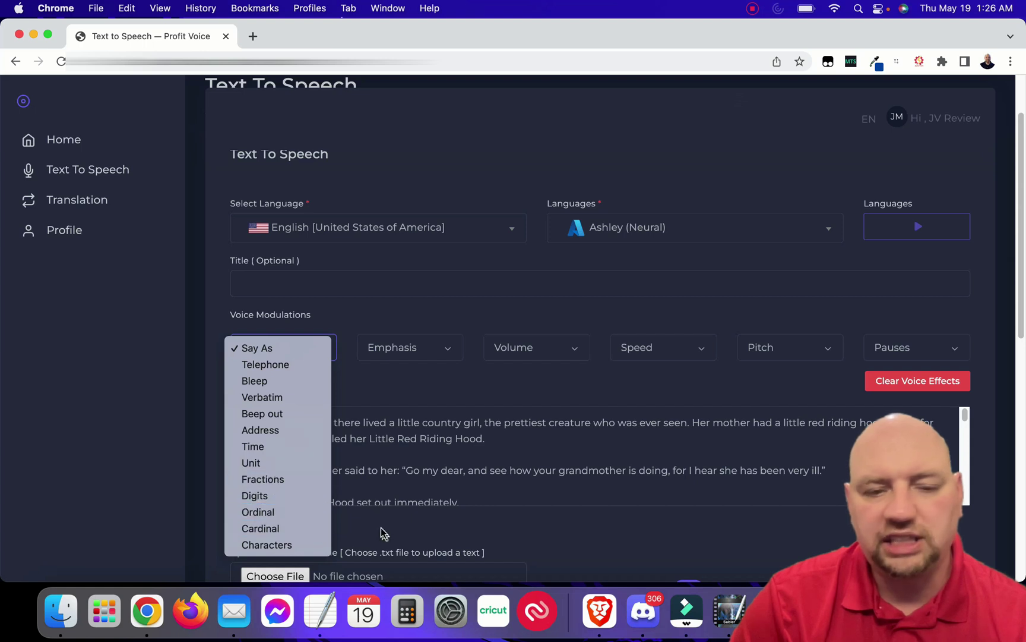
click(452, 362)
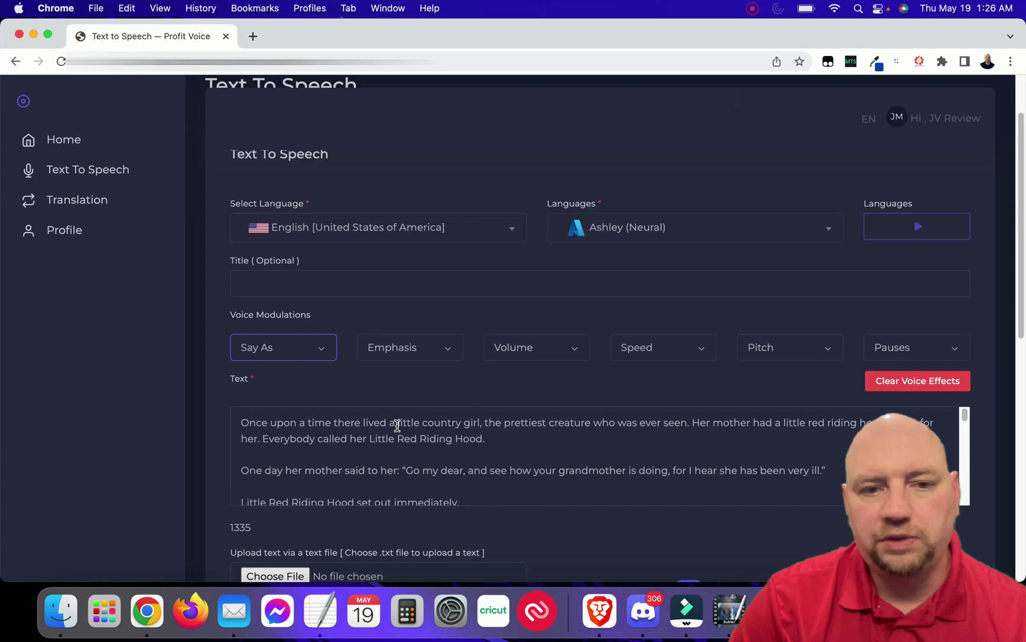
drag(398, 426, 432, 423)
click(429, 351)
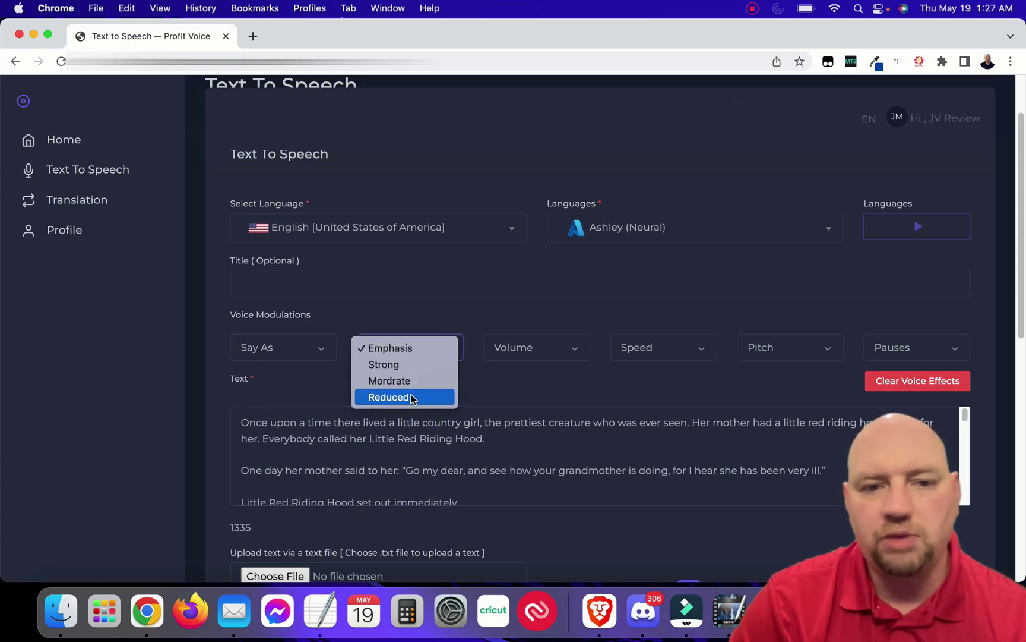
click(486, 397)
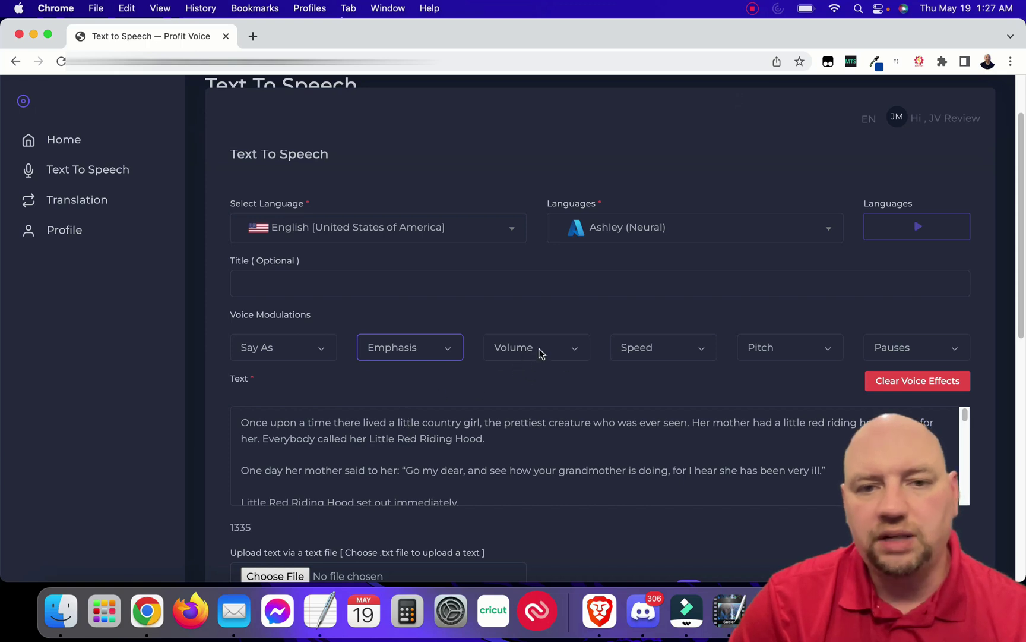
click(541, 354)
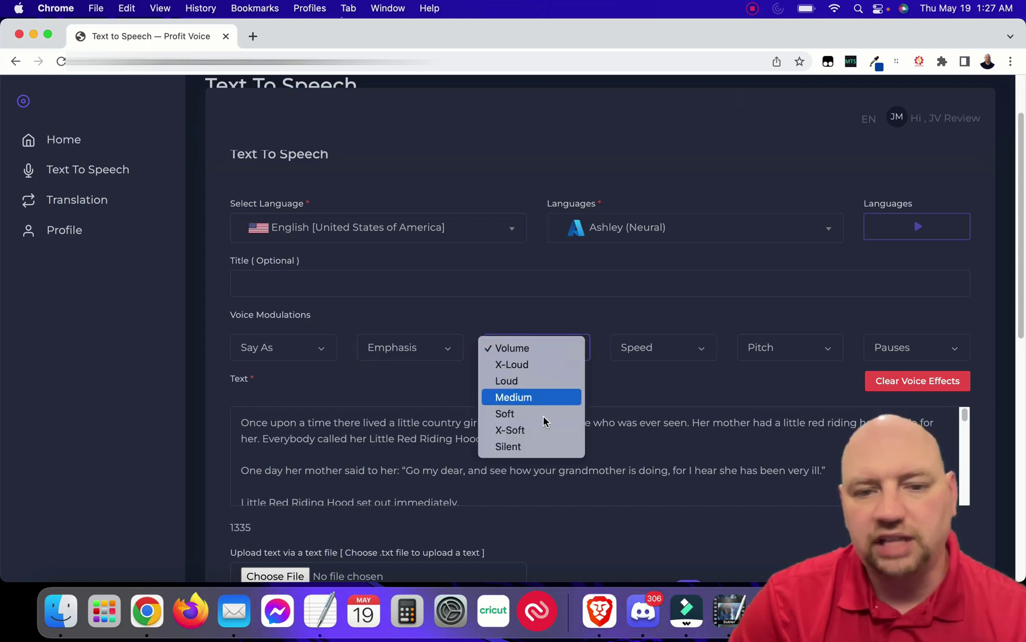
click(720, 363)
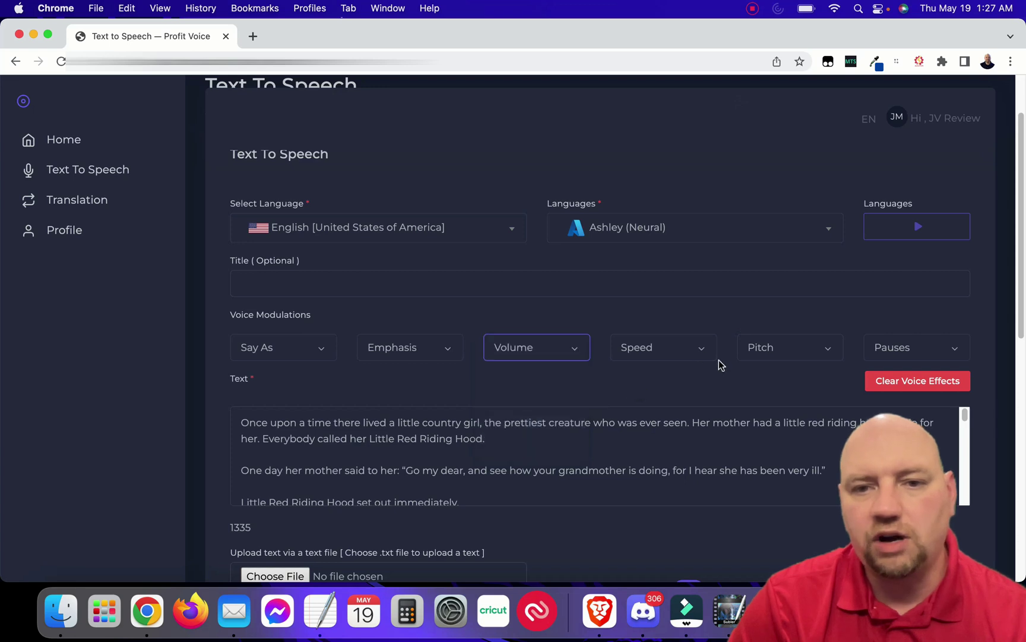
click(688, 354)
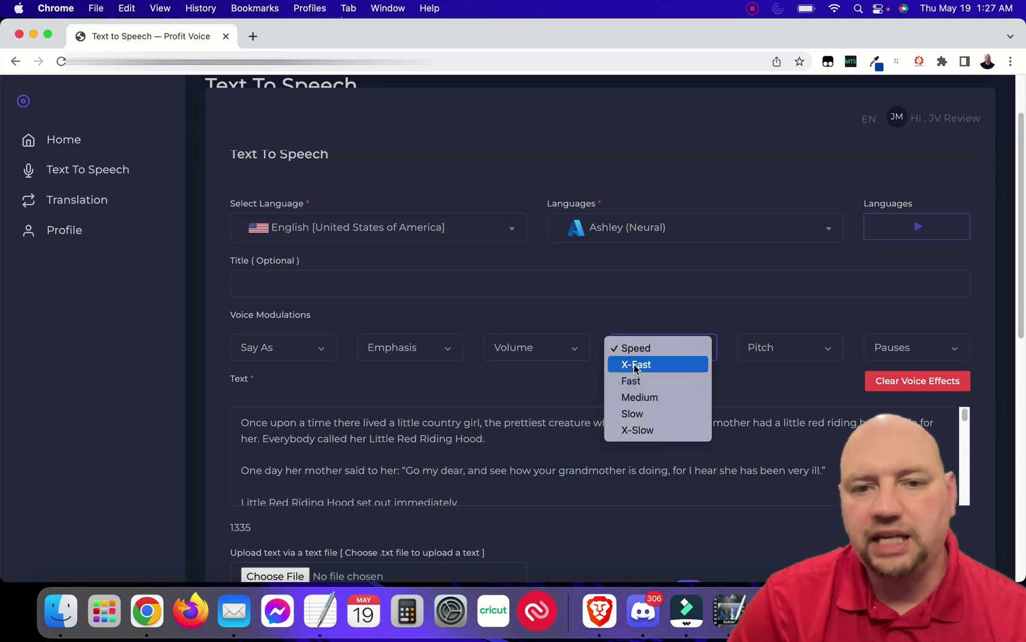
click(758, 387)
click(809, 354)
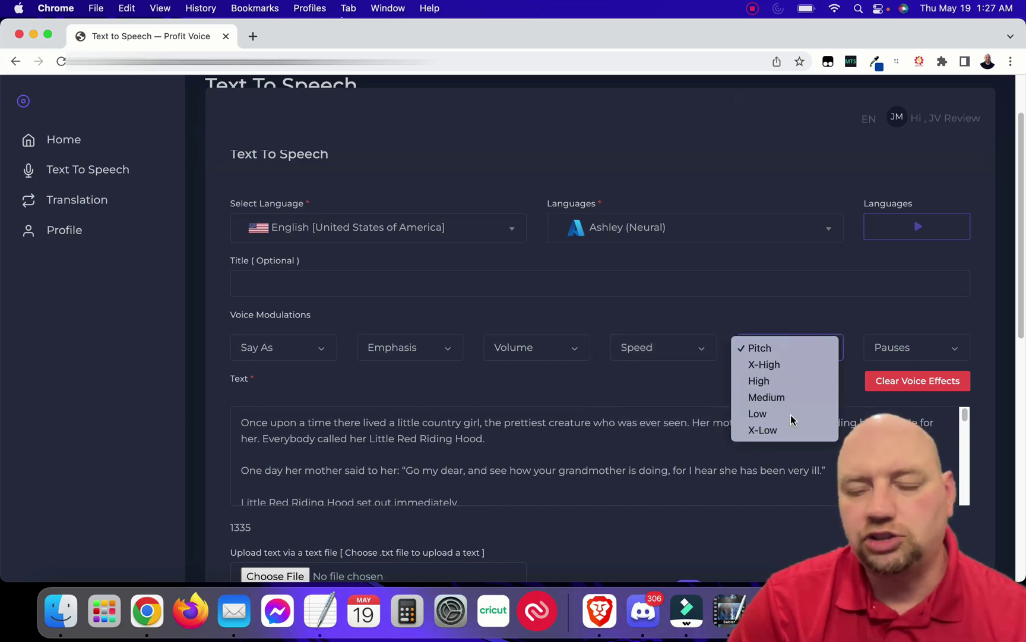
click(898, 359)
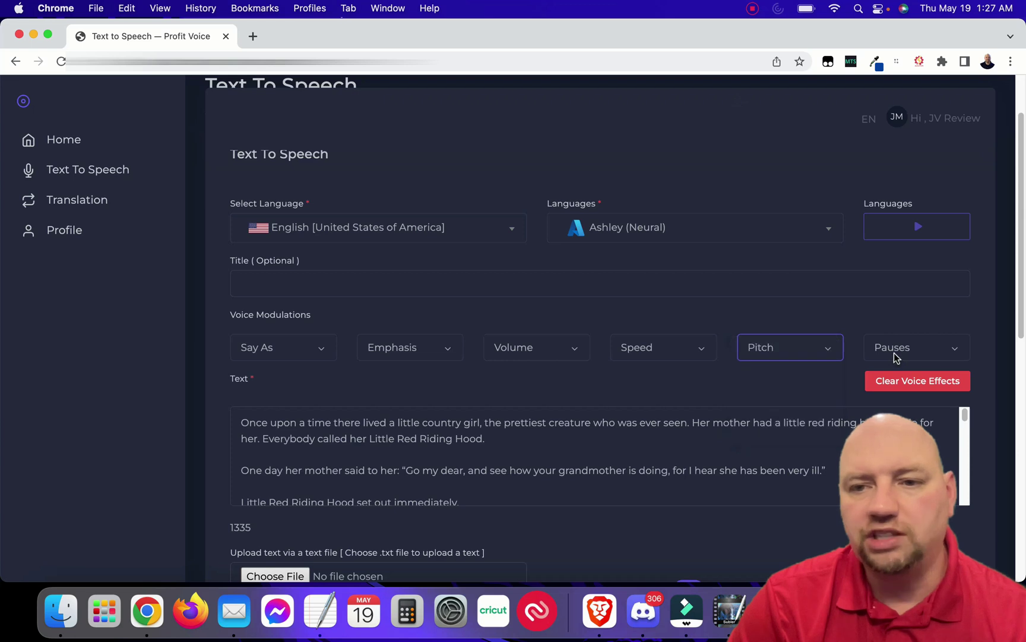
click(897, 357)
click(794, 395)
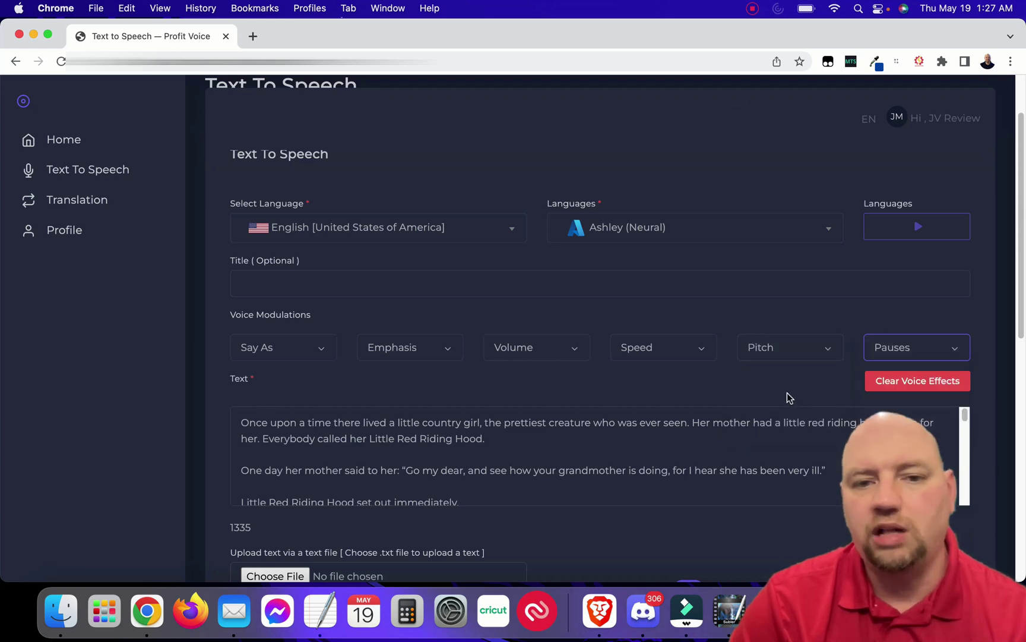
click(495, 443)
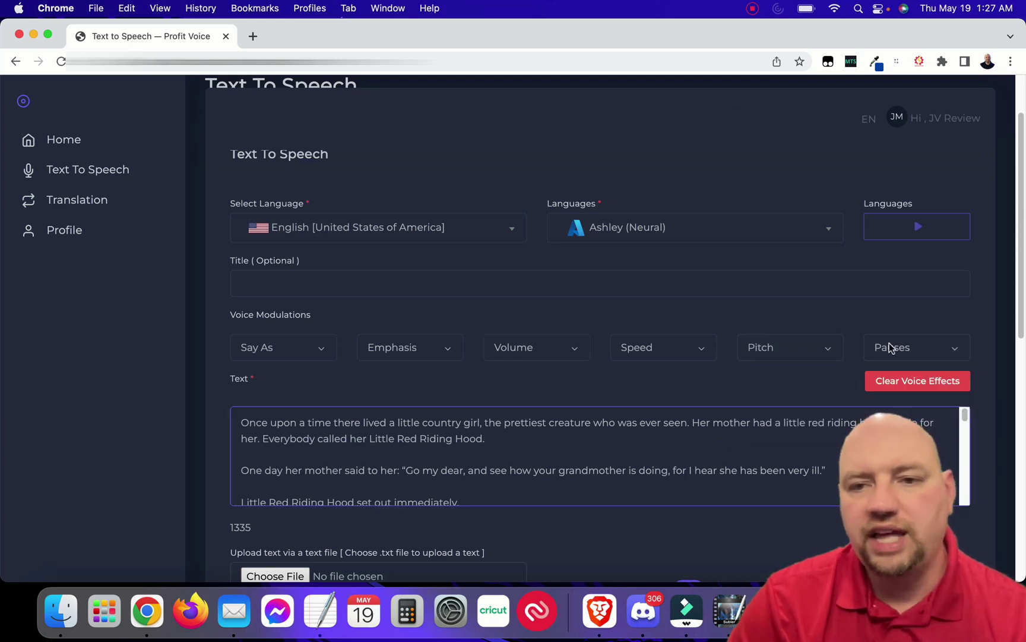
click(888, 353)
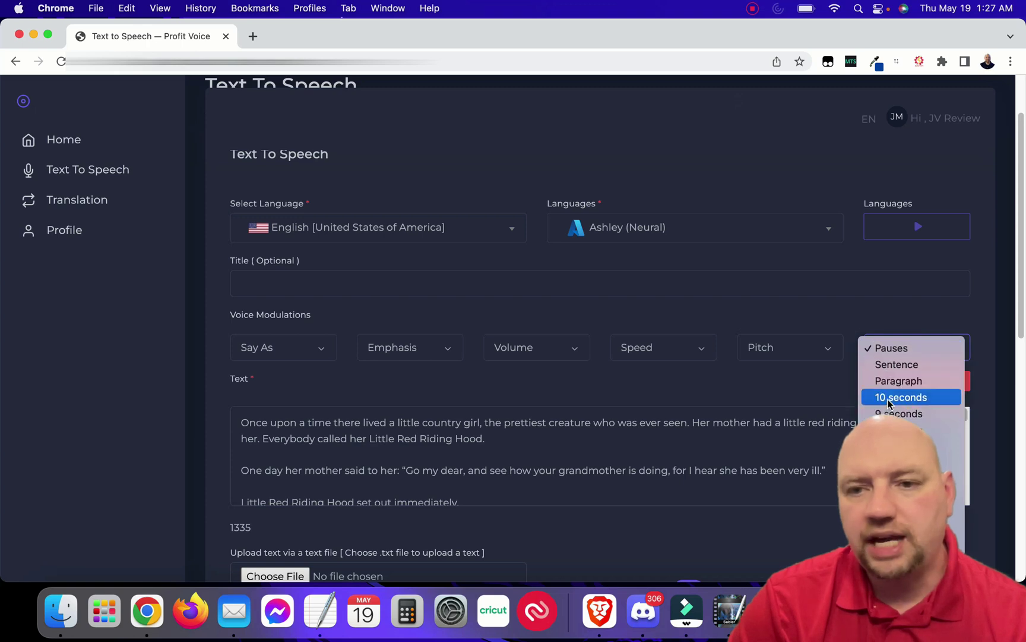
key(Return)
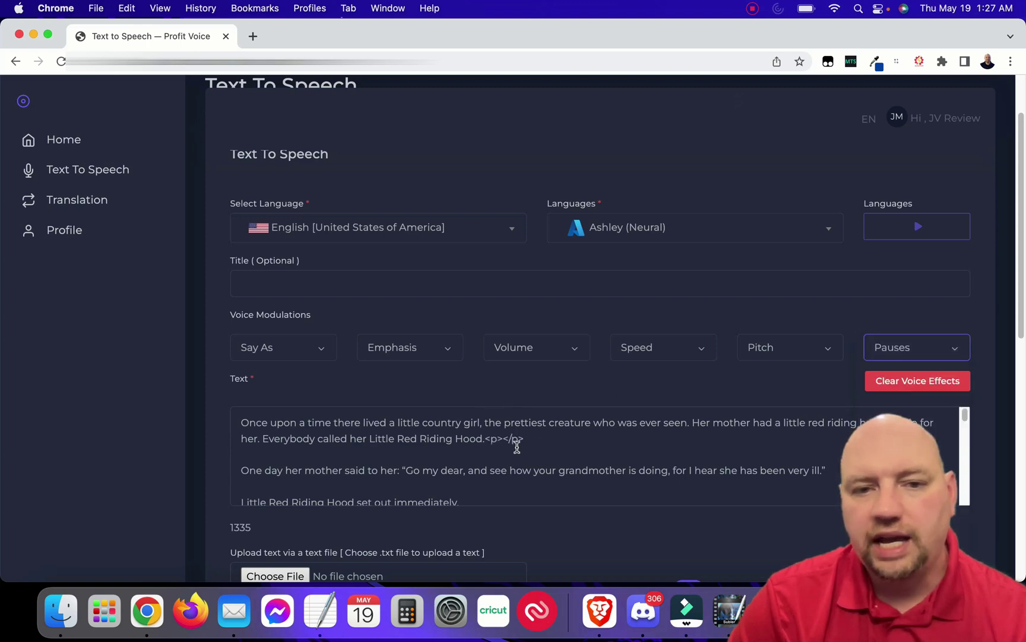
drag(534, 440, 500, 440)
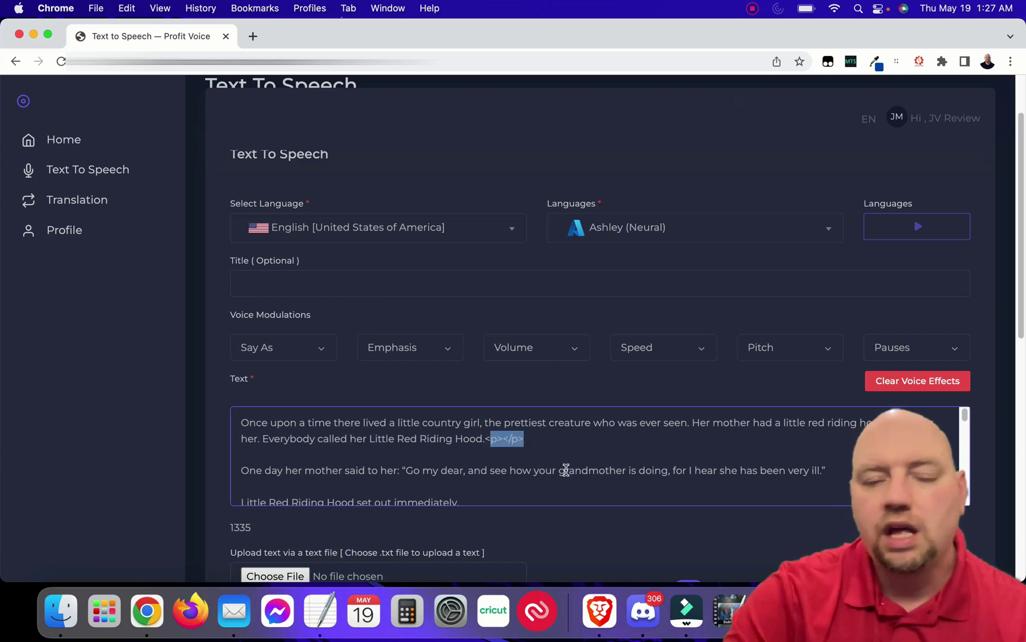
key(BackSpace)
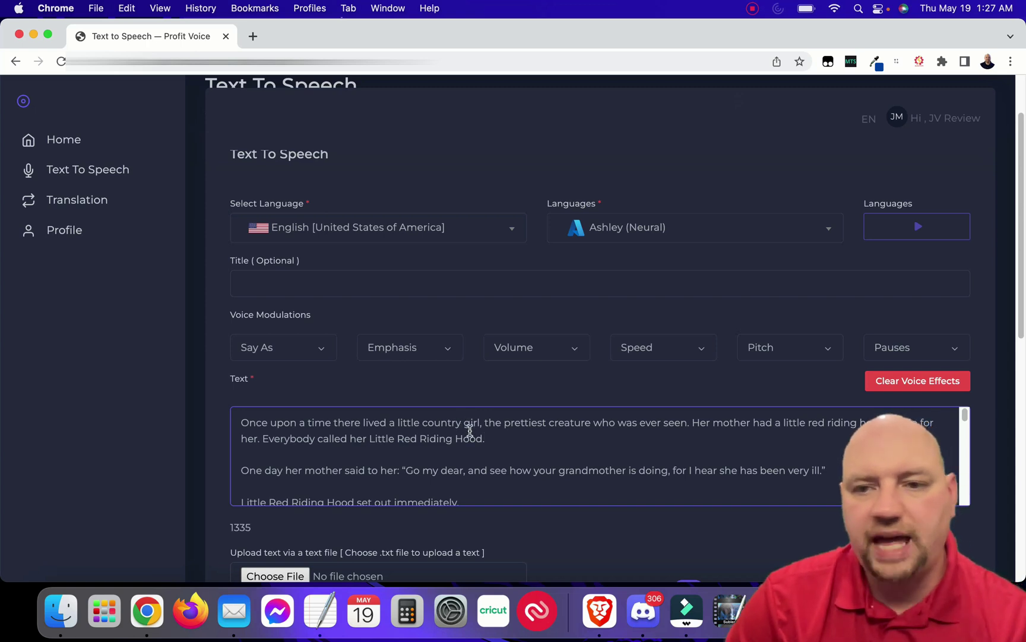
scroll(472, 432, down, 1)
scroll(472, 432, down, 1)
scroll(594, 522, down, 3)
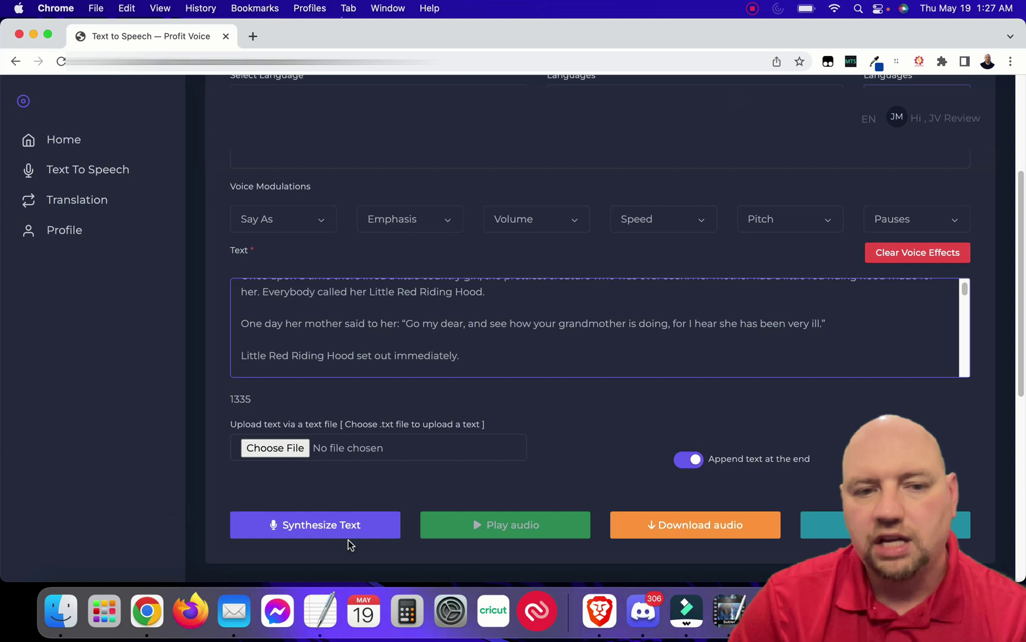
Synthesize the story in Ashley's voice, play it, then pause playback
click(331, 527)
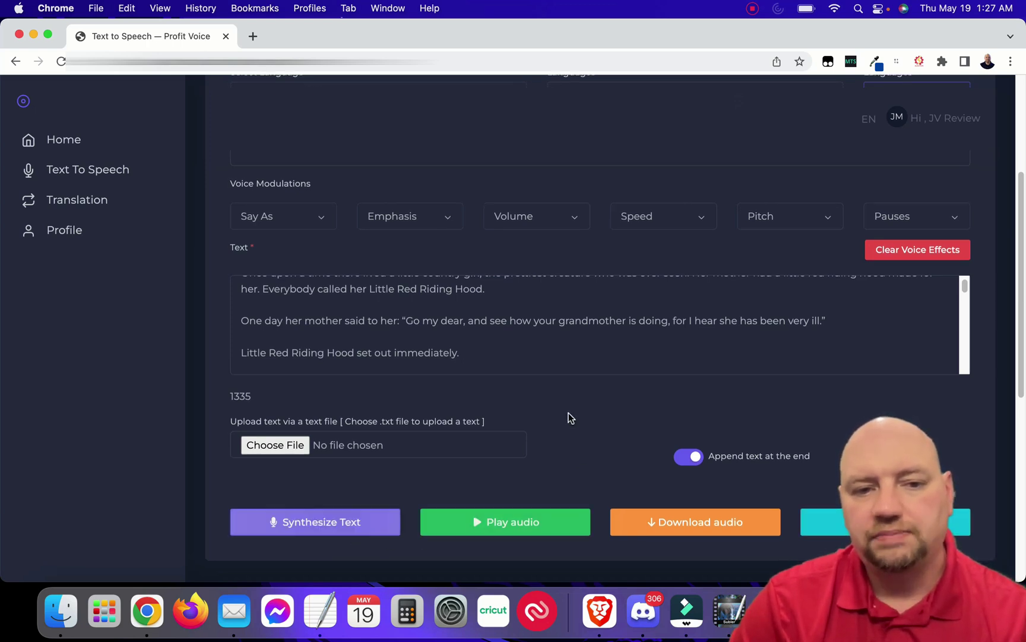
scroll(393, 420, down, 2)
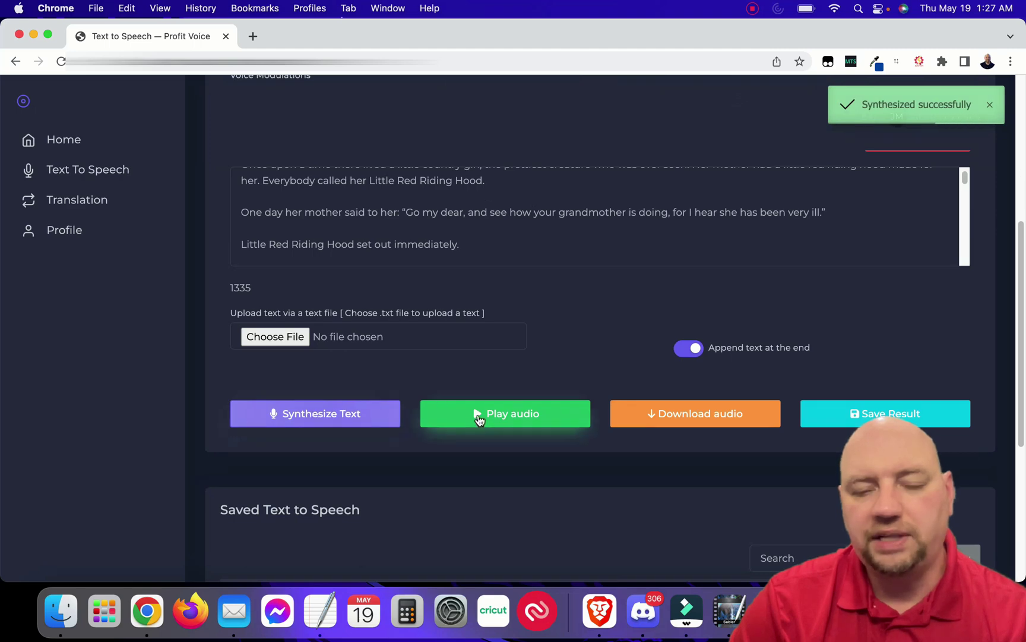
scroll(537, 411, up, 4)
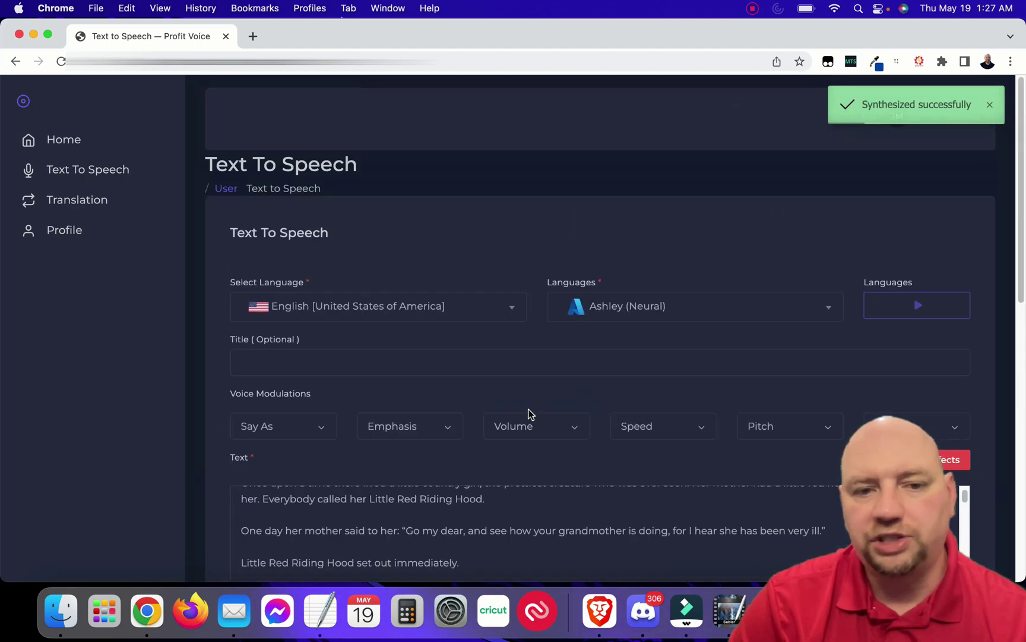
scroll(545, 429, up, 2)
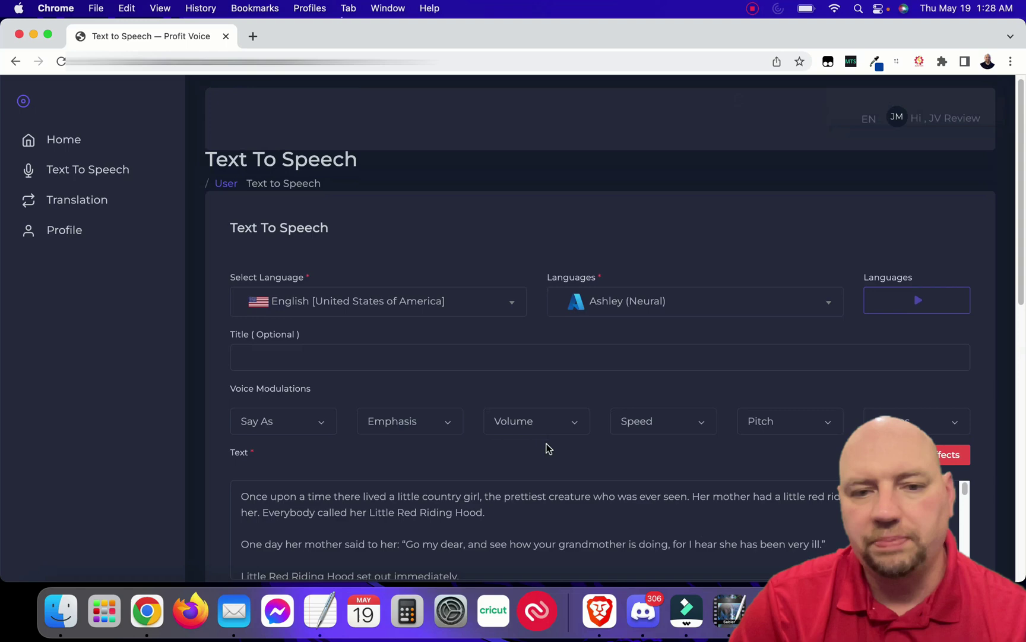
scroll(546, 443, down, 5)
scroll(535, 448, down, 2)
scroll(513, 450, up, 1)
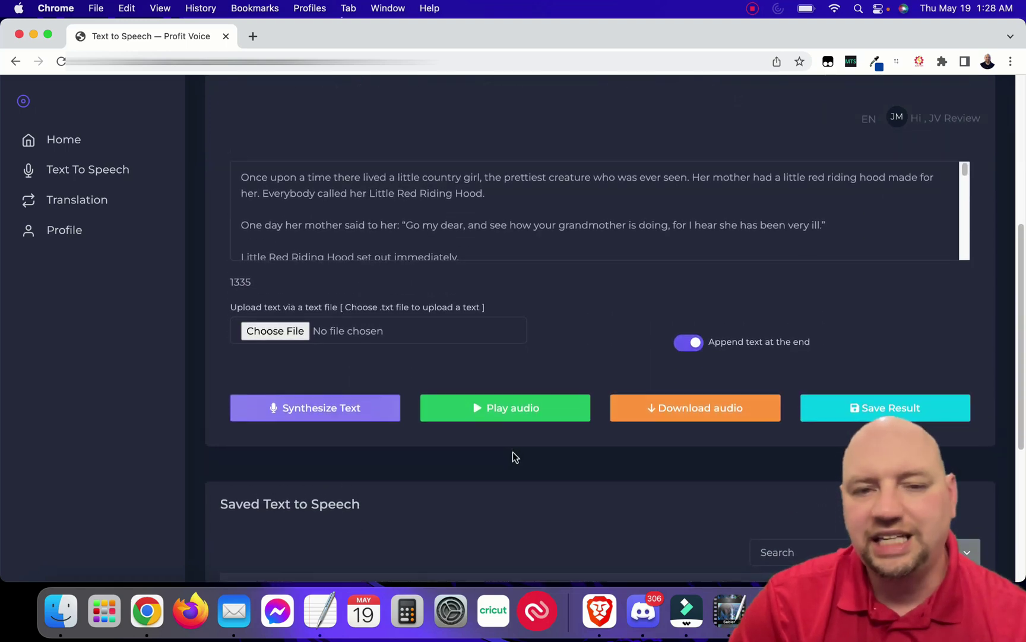
click(506, 419)
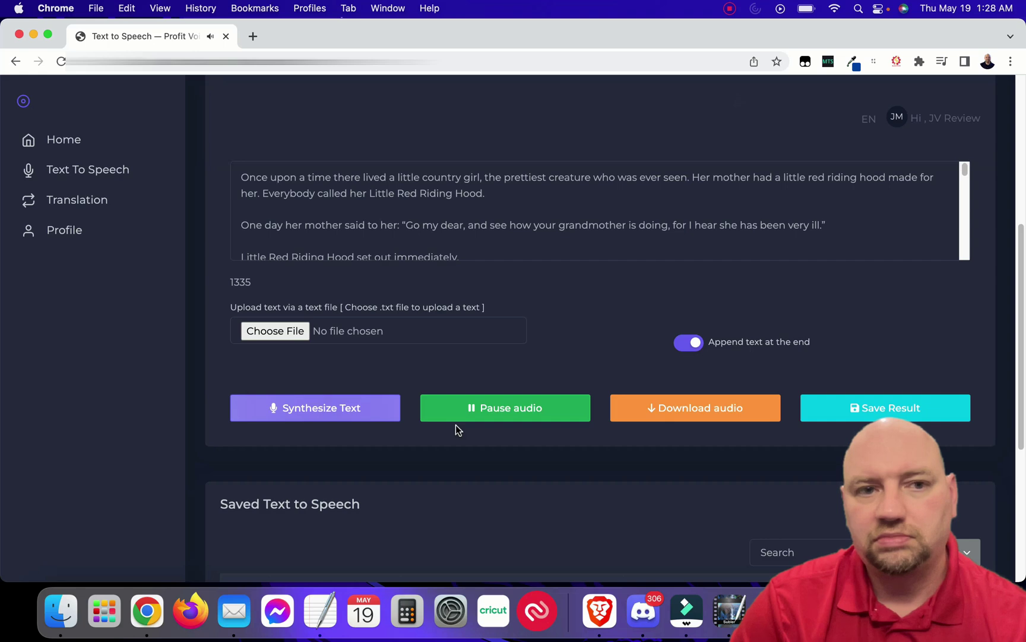
click(491, 415)
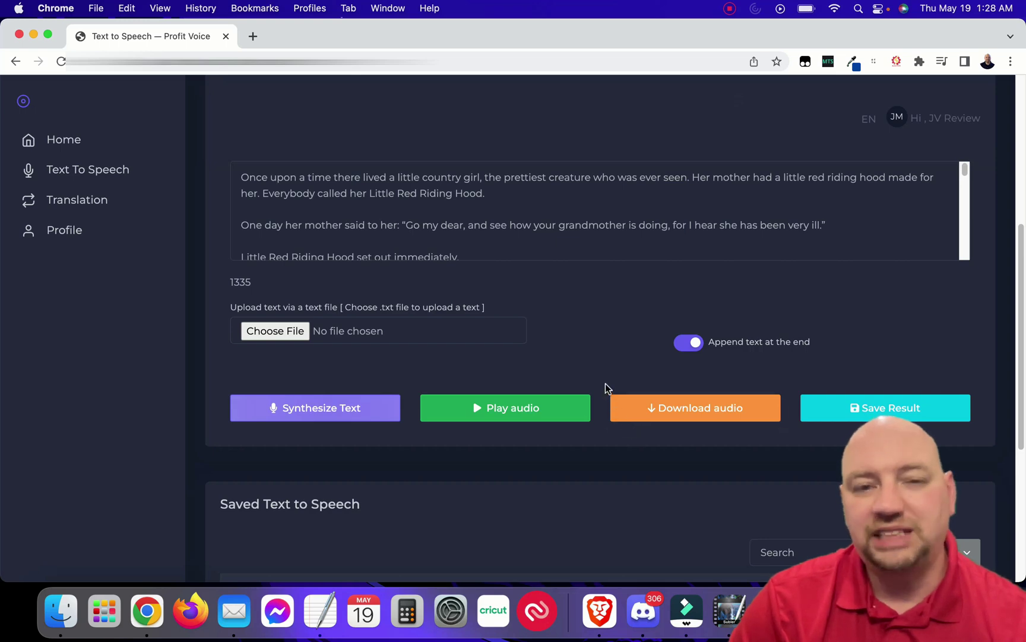
Show the English neural voices list, Brandon to Eric, with Ashley still selected
scroll(607, 382, up, 3)
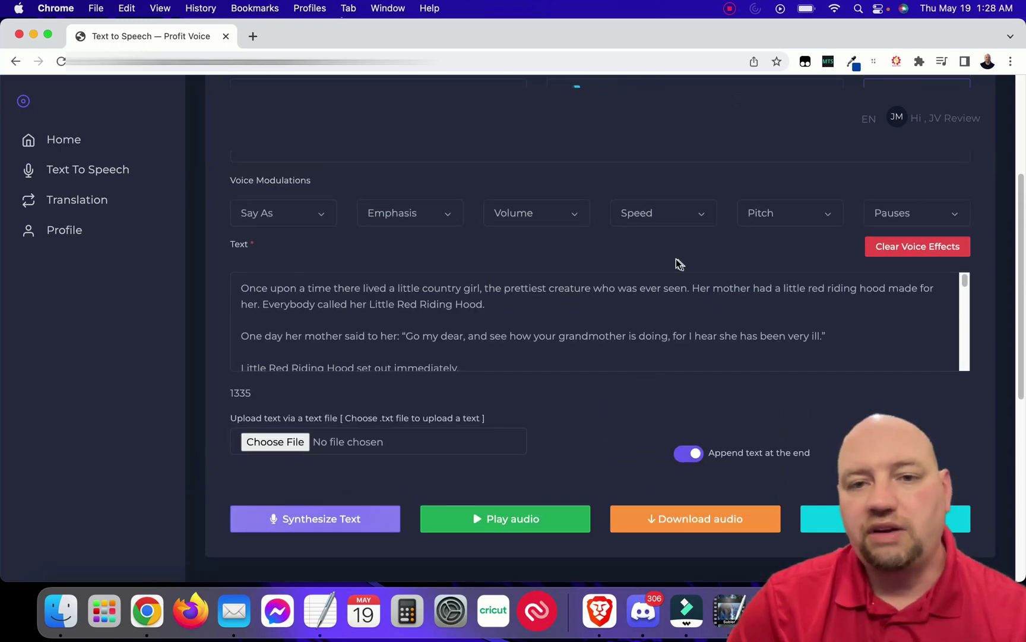
scroll(630, 275, up, 1)
scroll(631, 279, up, 4)
scroll(630, 280, down, 1)
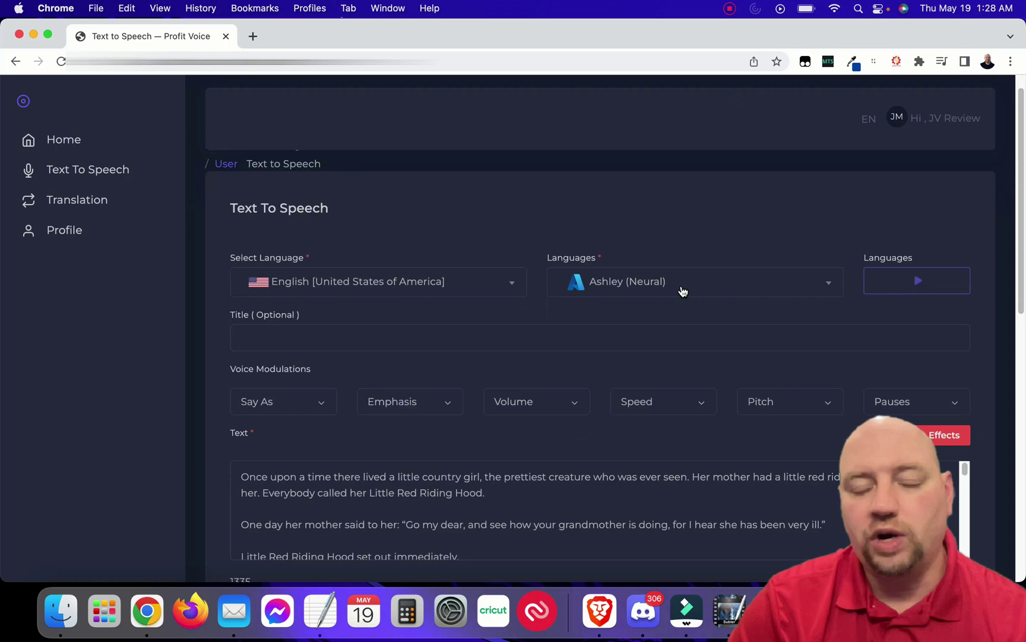
click(684, 290)
Switch the voice to Christopher (Neural) and synthesize the story
scroll(664, 386, down, 2)
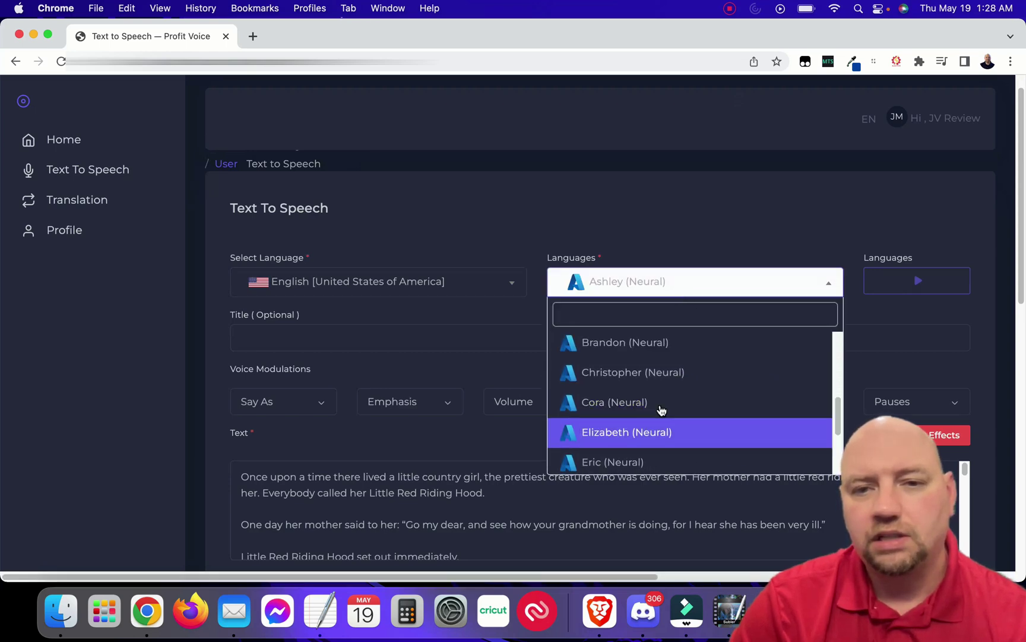
click(658, 375)
scroll(668, 307, down, 3)
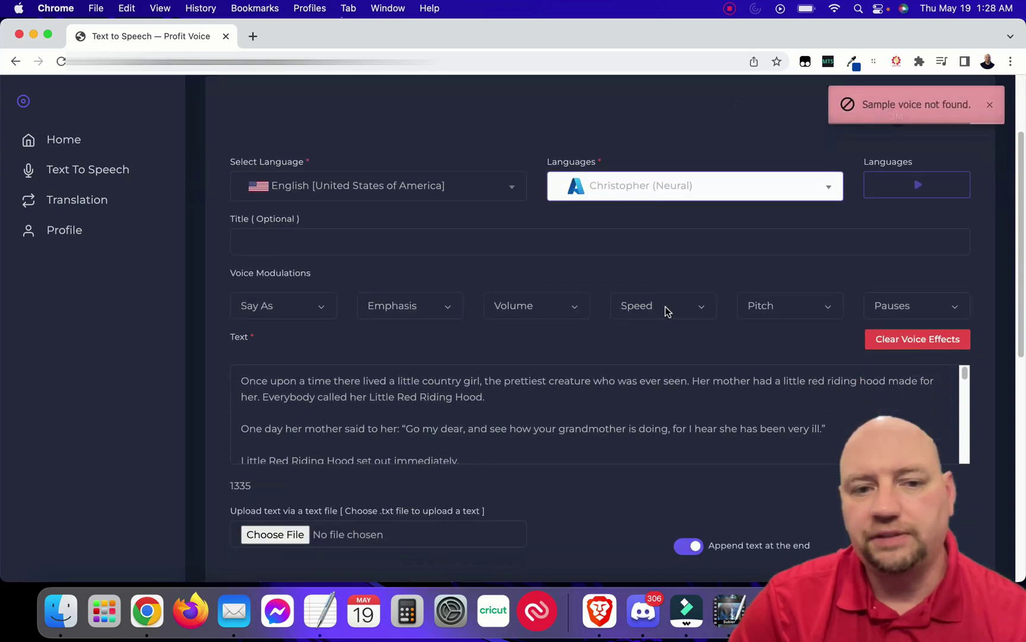
scroll(665, 307, down, 5)
scroll(648, 319, down, 2)
click(333, 389)
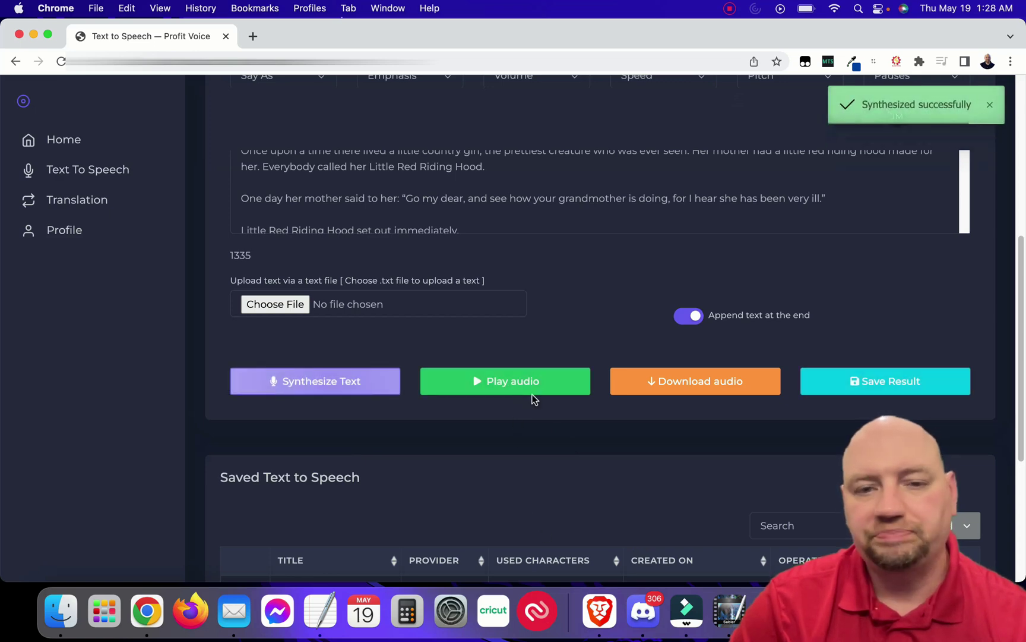
Play the Christopher version of the story, then pause it
scroll(505, 476, up, 3)
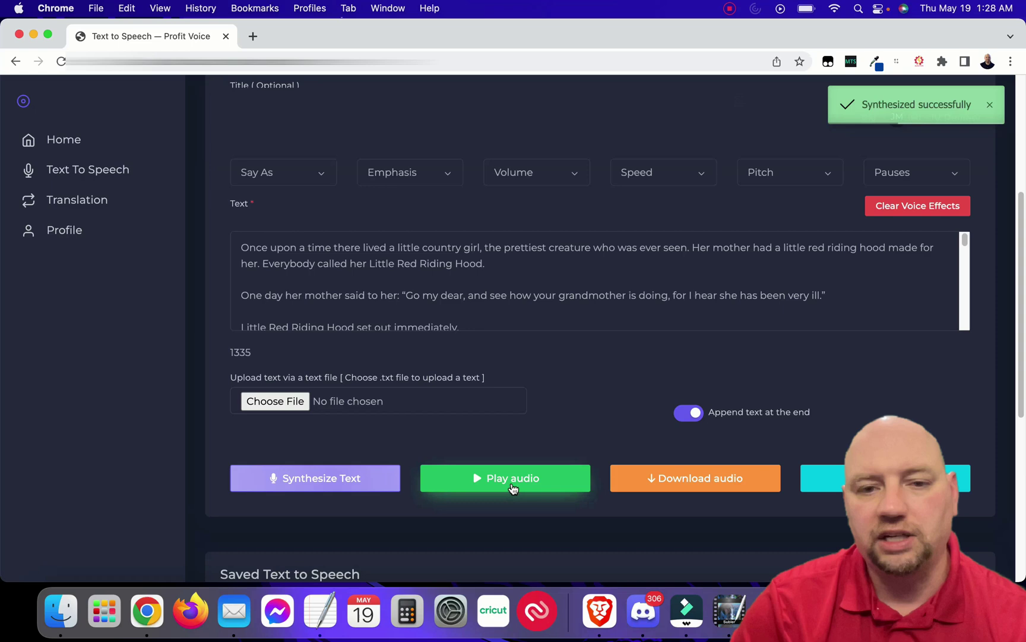
click(513, 486)
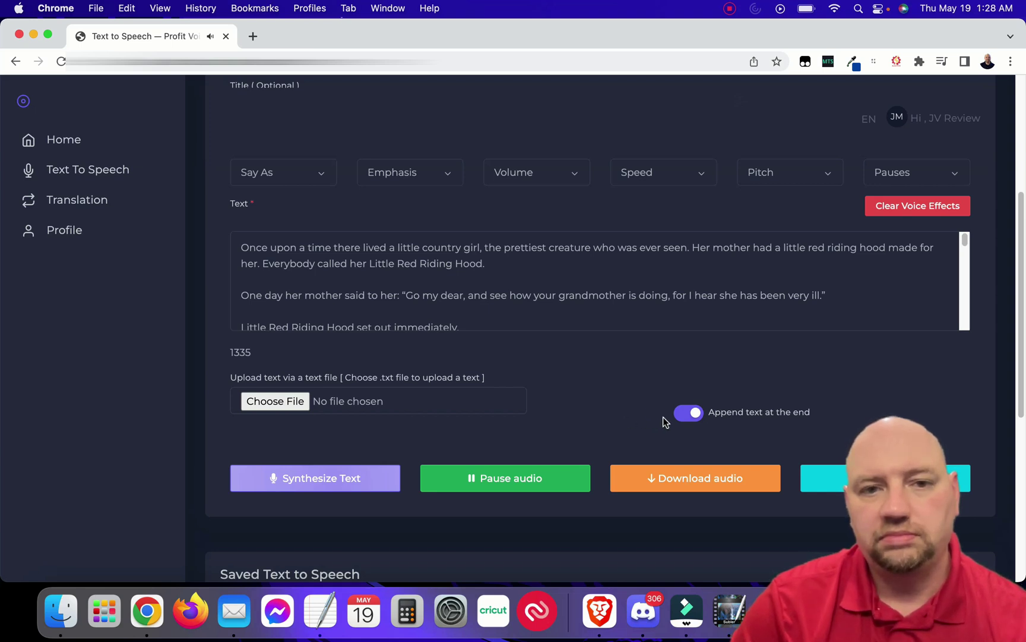
click(530, 479)
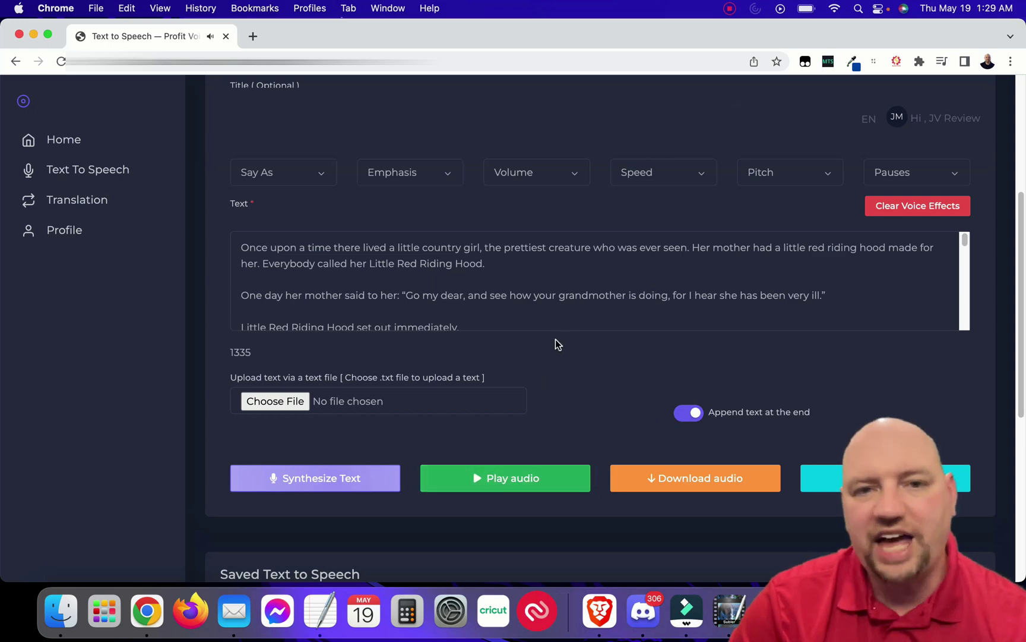
scroll(556, 344, up, 2)
scroll(553, 349, up, 3)
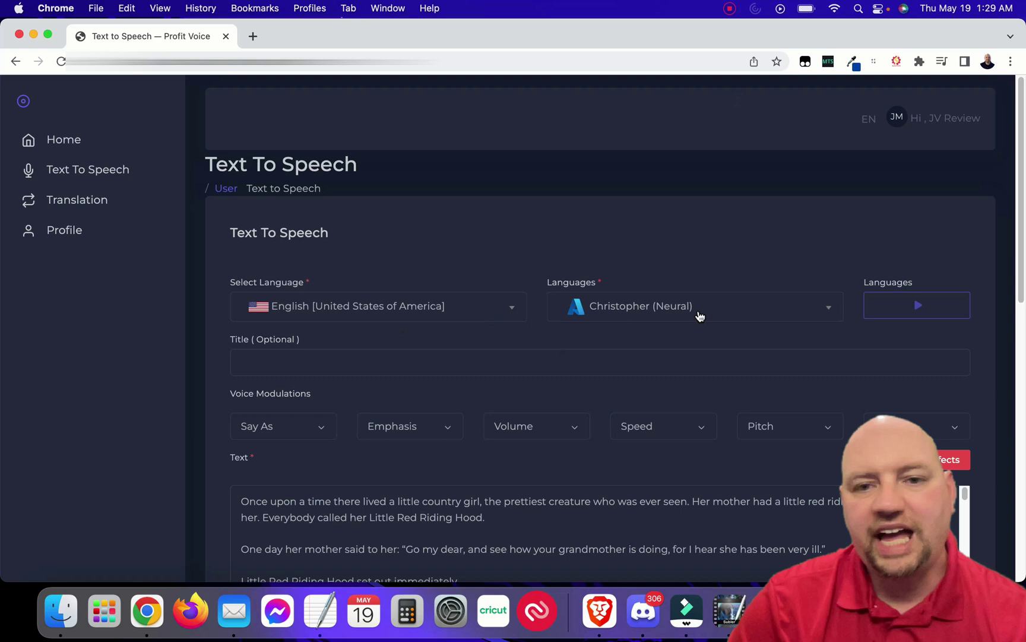
Set the language to English [Australia] by searching 'austr' in the language list
click(357, 314)
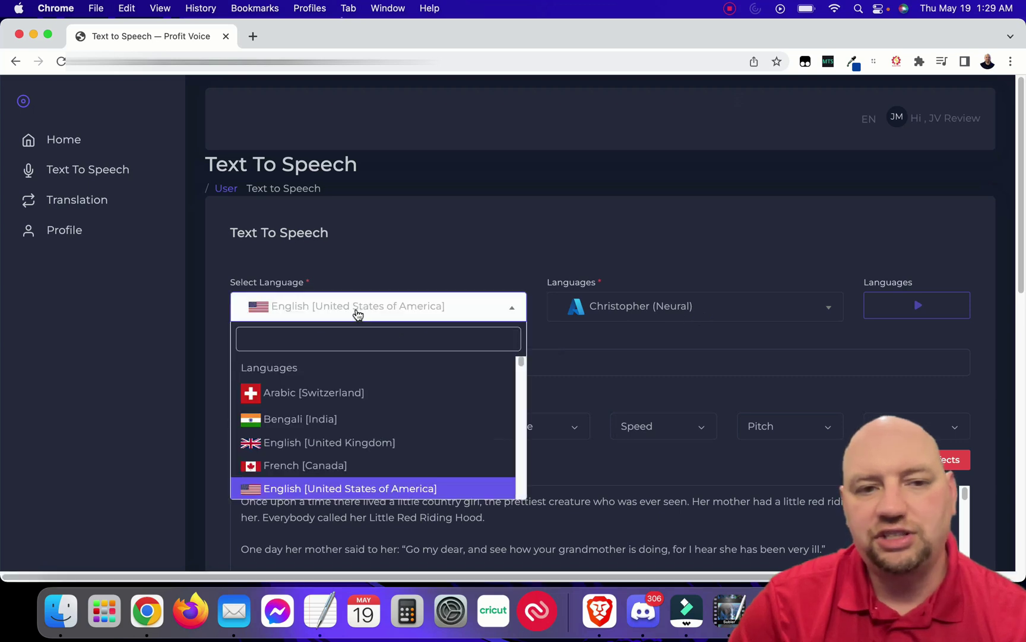
scroll(345, 426, down, 3)
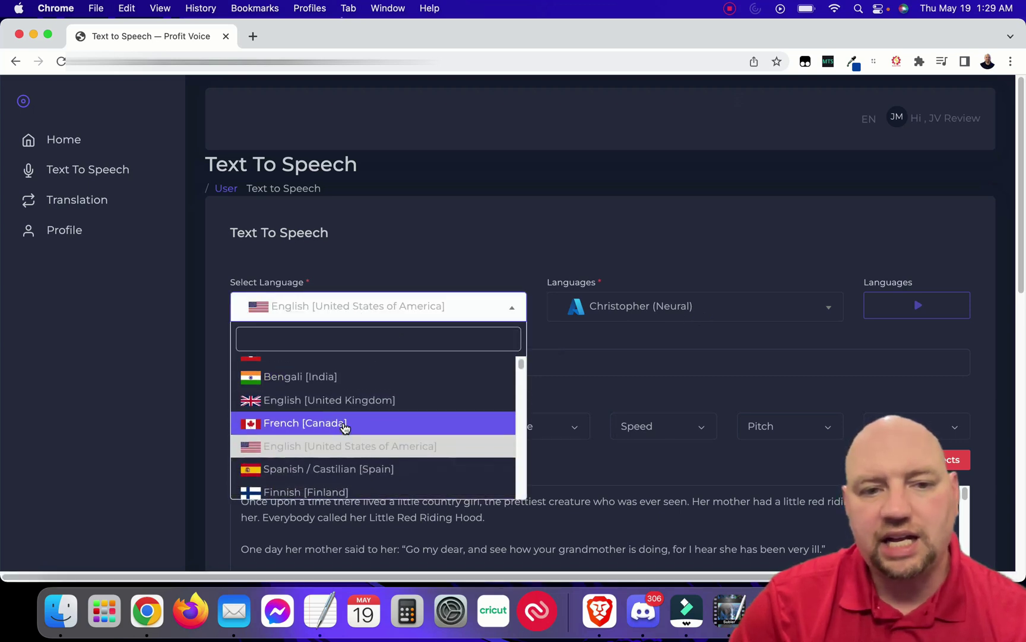
scroll(345, 426, down, 1)
scroll(345, 427, down, 1)
scroll(344, 424, down, 3)
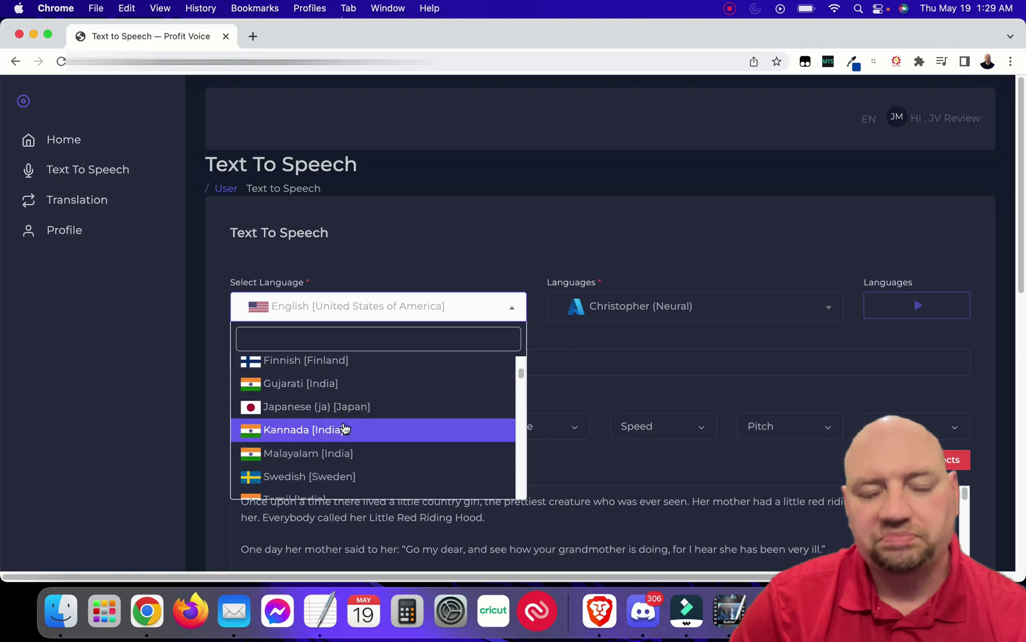
scroll(345, 423, up, 8)
click(328, 341)
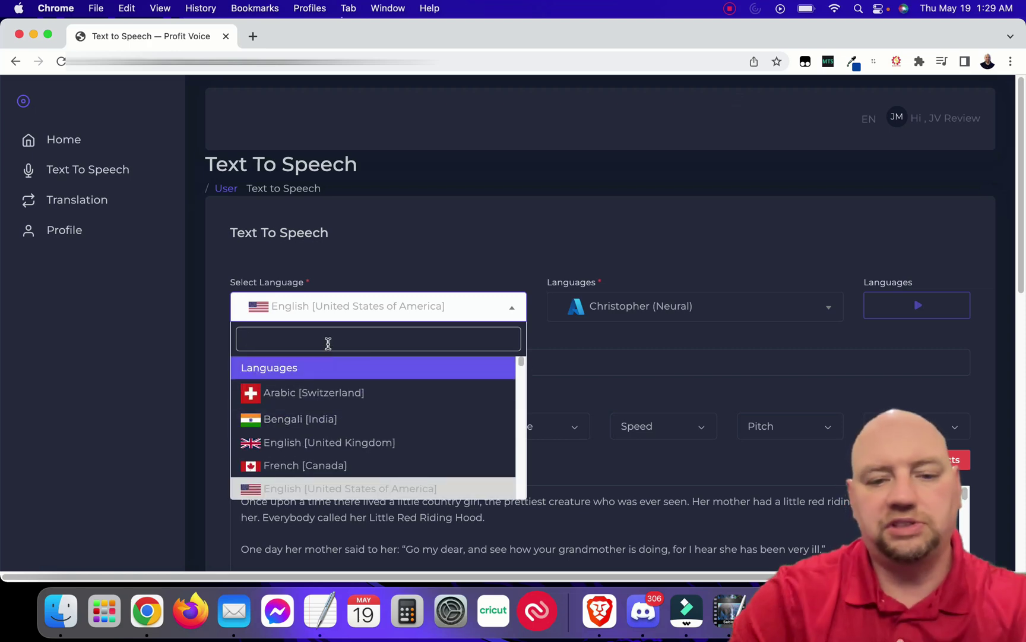
text(e)
key(BackSpace)
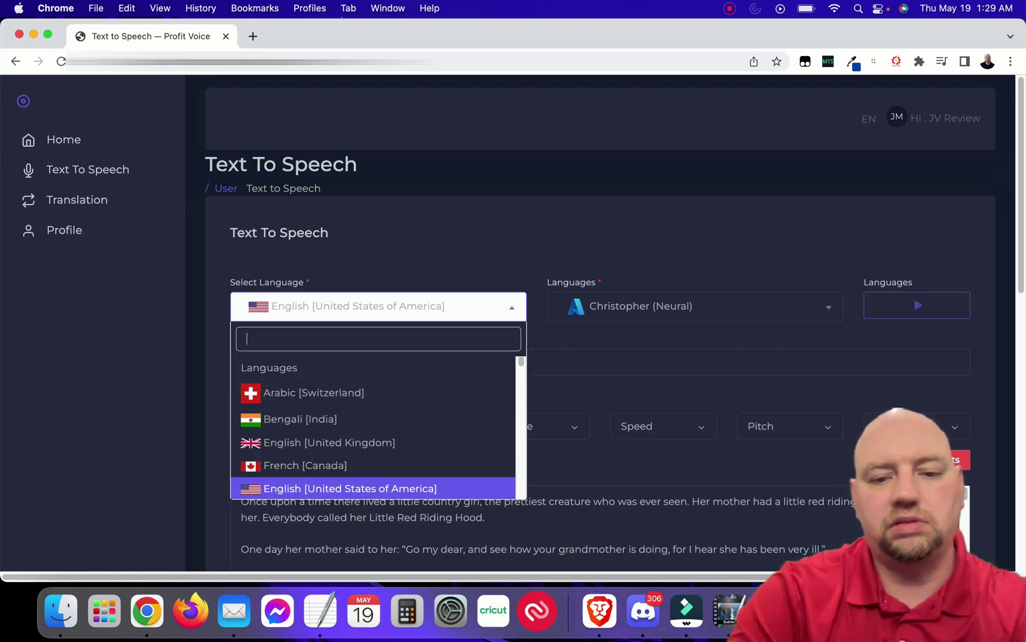
text(austr)
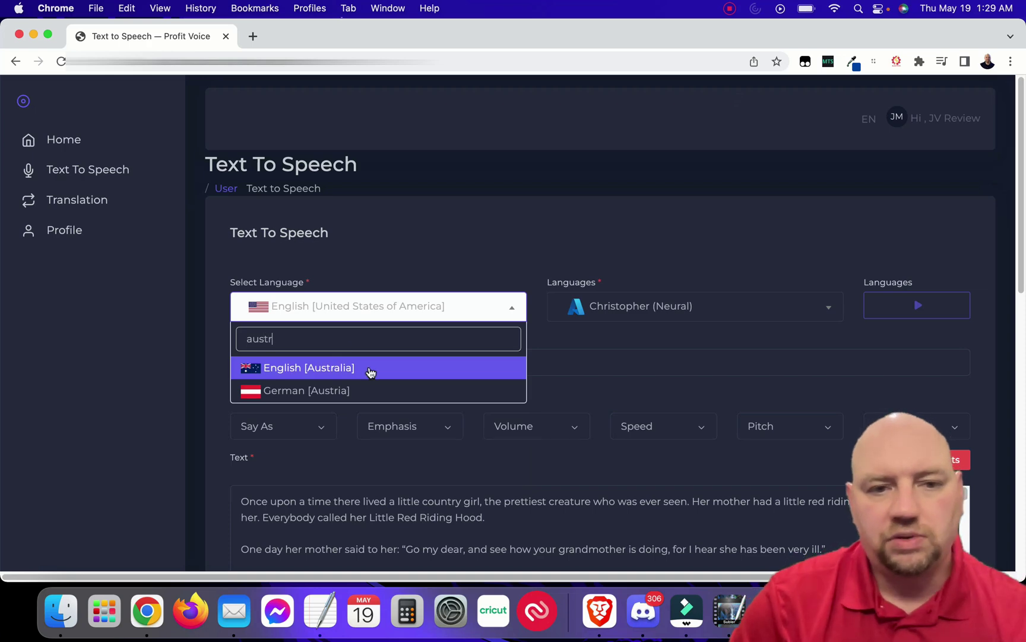
click(328, 368)
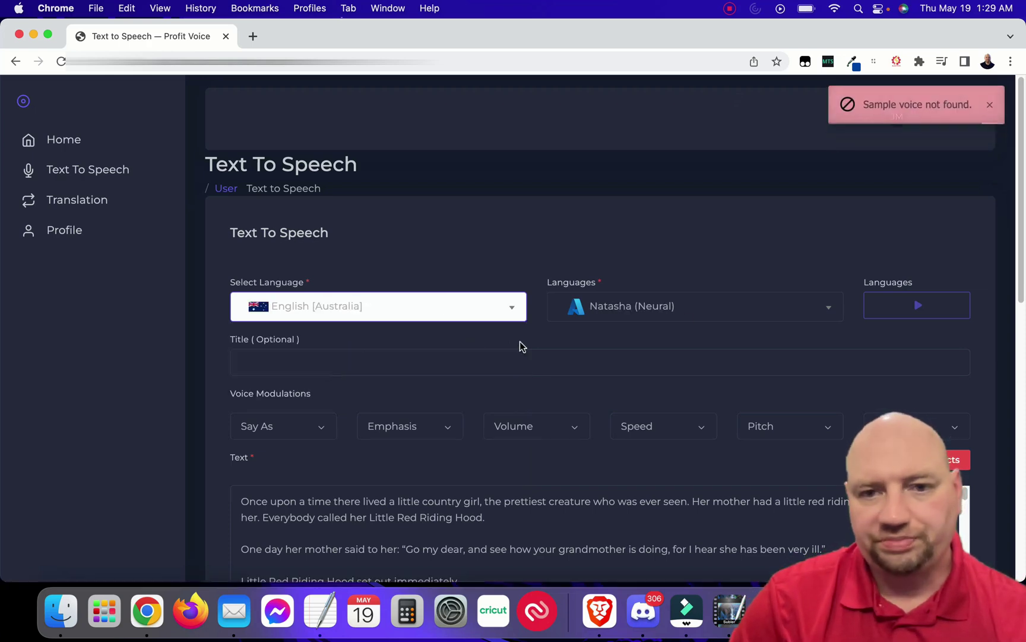
Choose the William voice, synthesize the story and play it
click(678, 314)
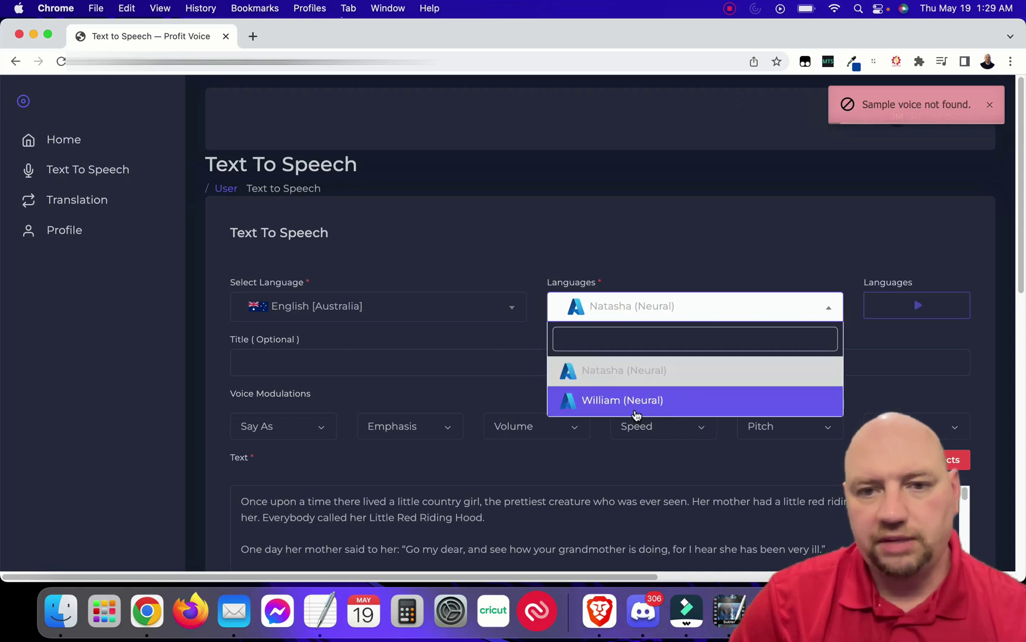
click(636, 402)
scroll(511, 420, down, 5)
scroll(321, 442, down, 3)
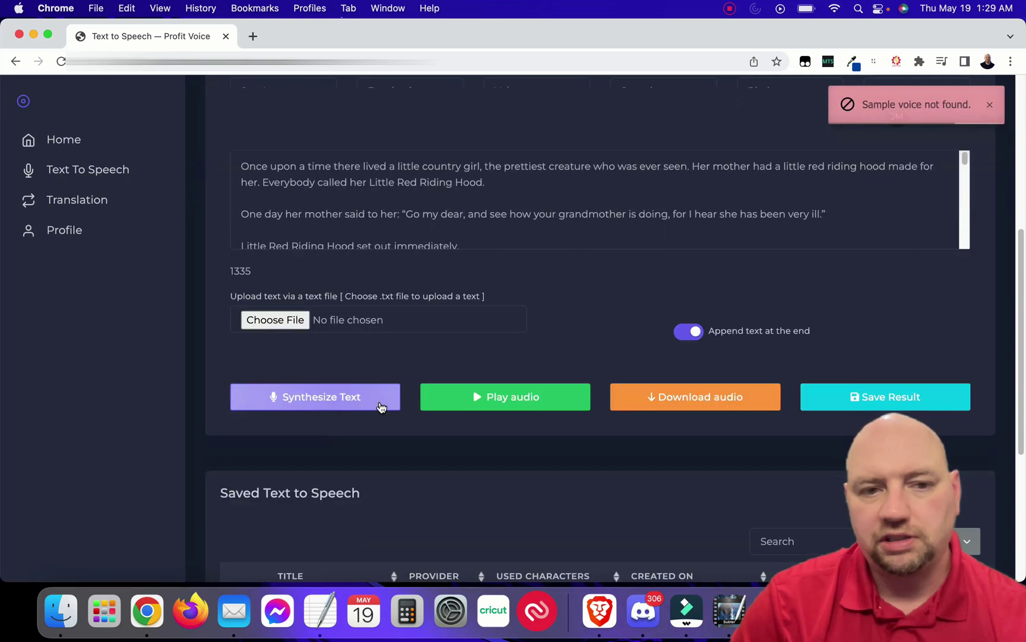
click(337, 400)
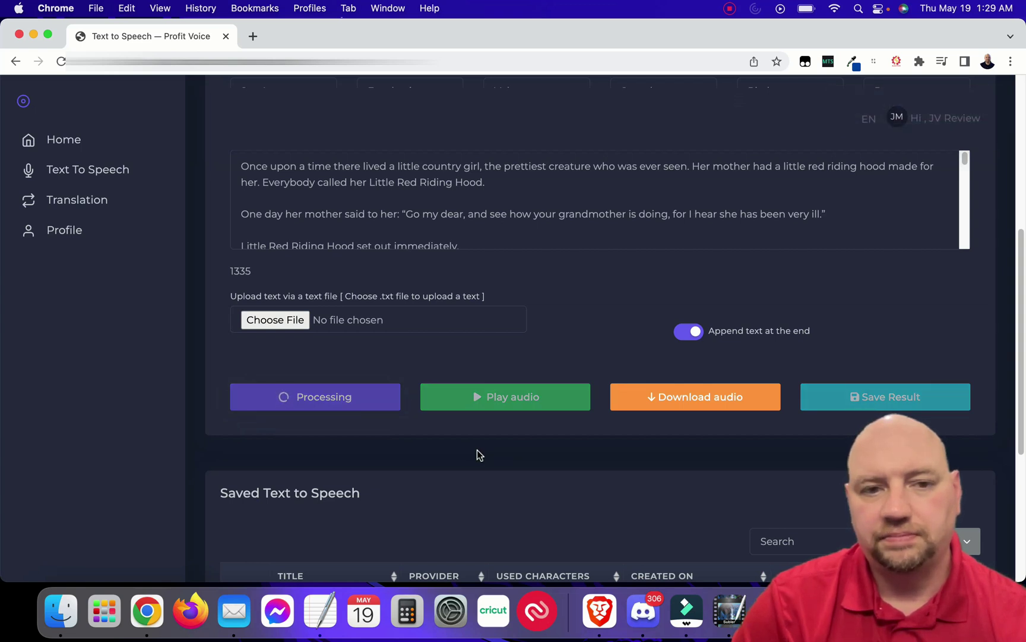
click(489, 403)
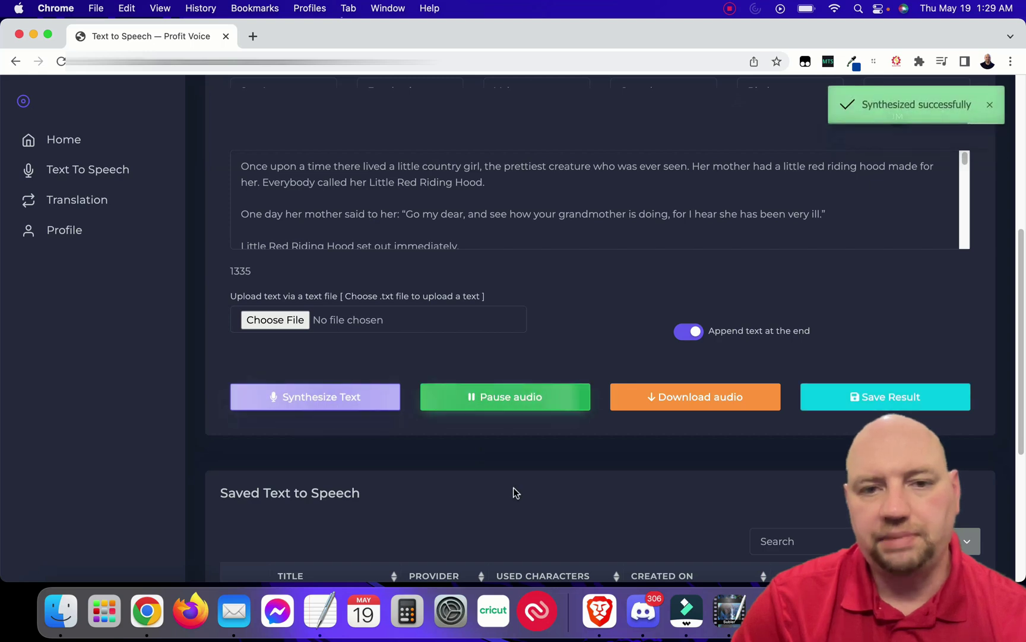
scroll(505, 463, up, 2)
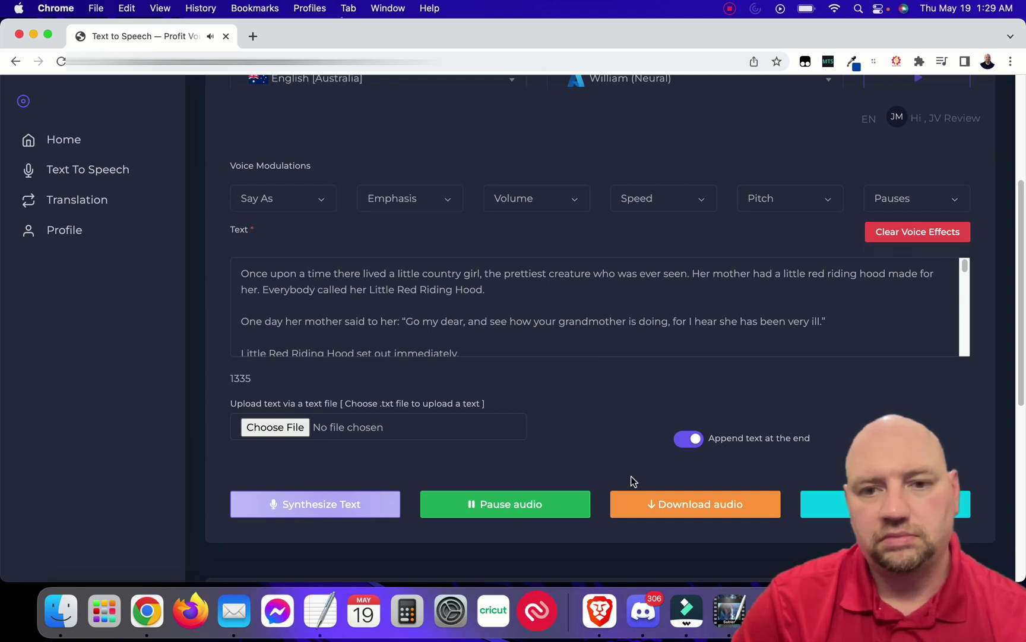
Stop the William playback and switch the Australian voice to Natasha (Neural)
click(542, 514)
scroll(660, 436, up, 4)
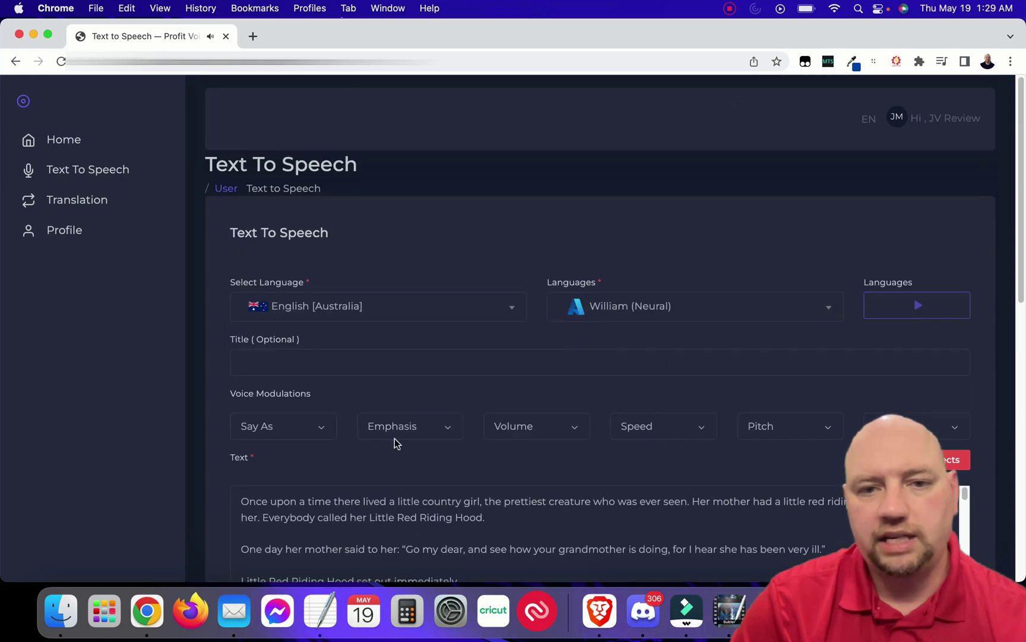
click(603, 312)
click(597, 370)
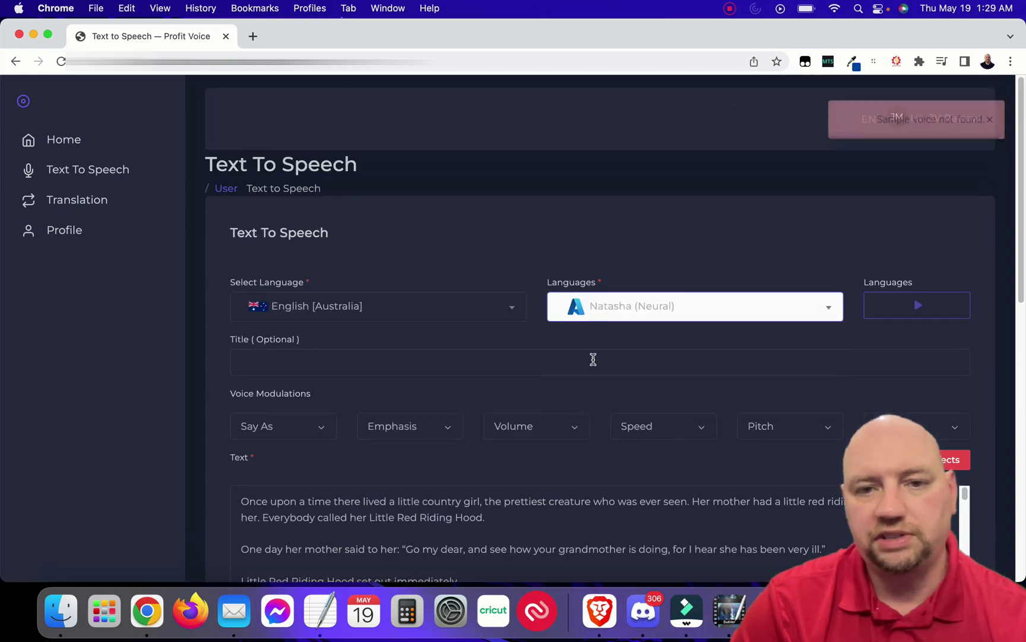
Synthesize the story with Natasha, play it, then pause playback
scroll(573, 356, down, 3)
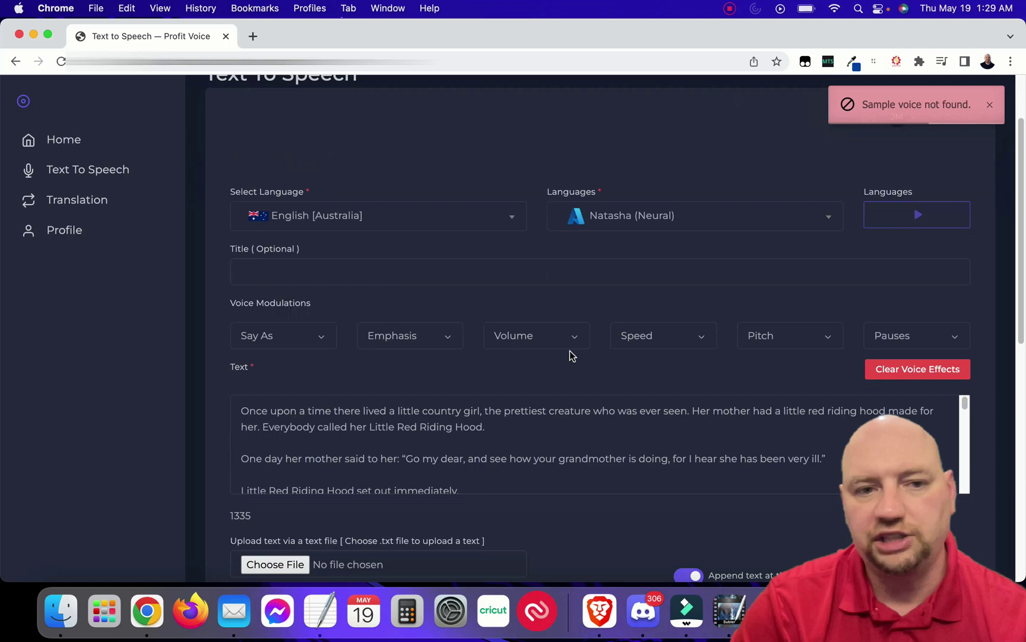
scroll(437, 378, down, 4)
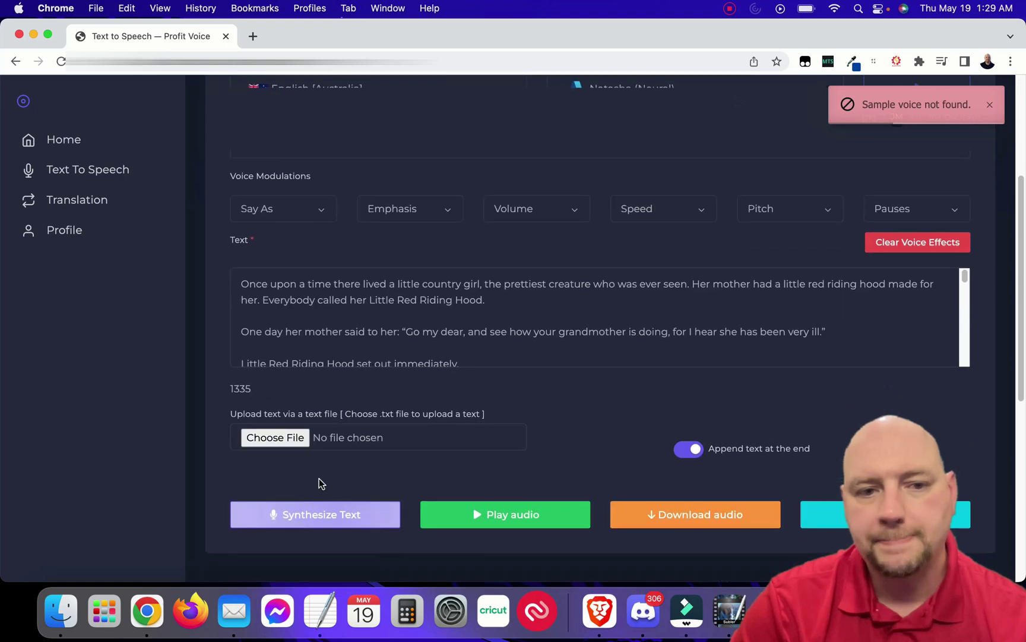
click(323, 525)
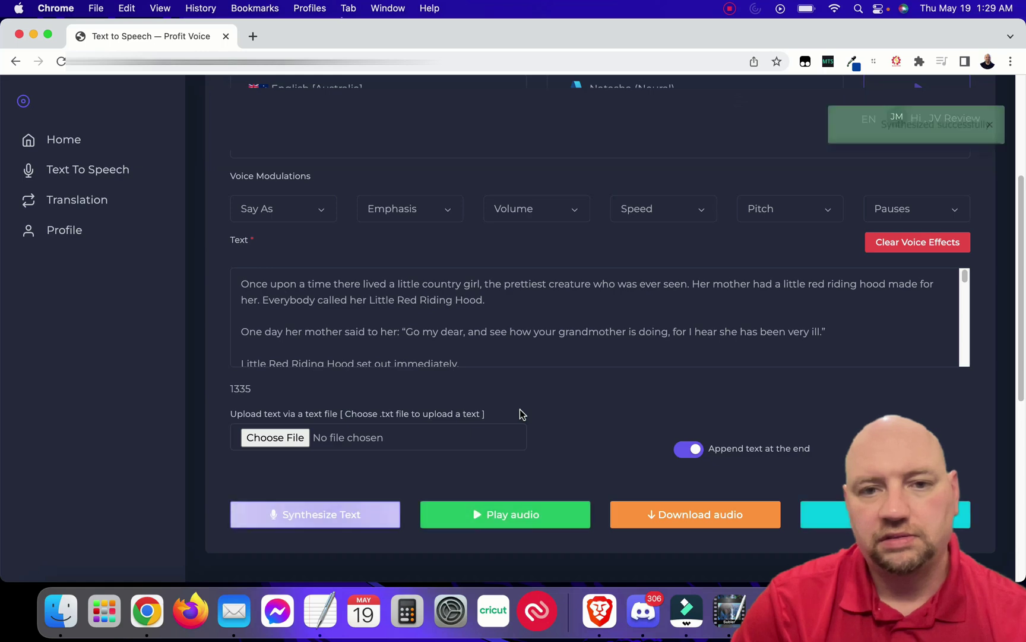
click(503, 514)
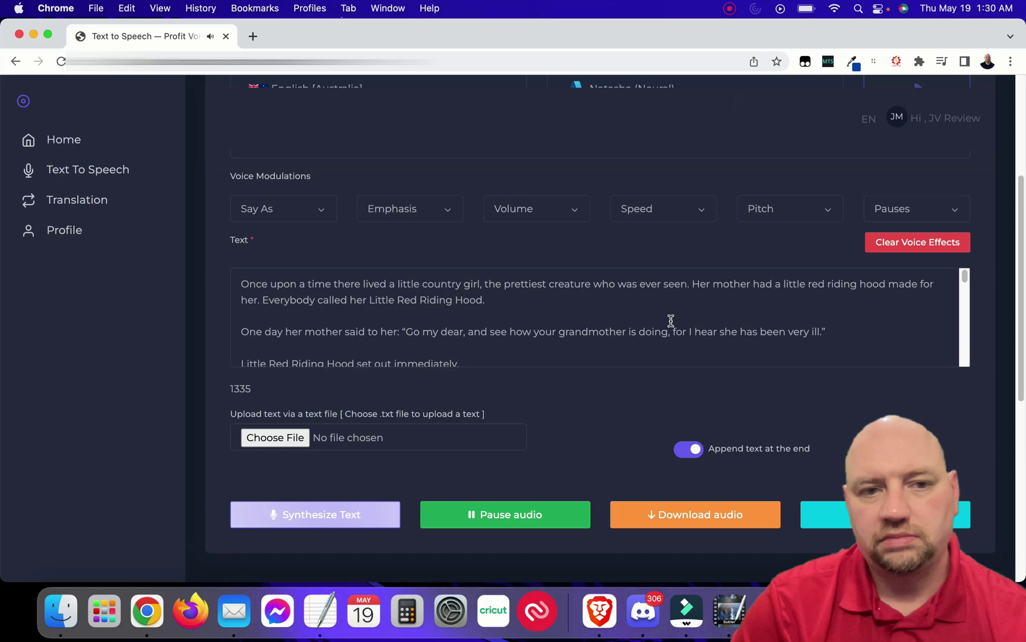
click(503, 514)
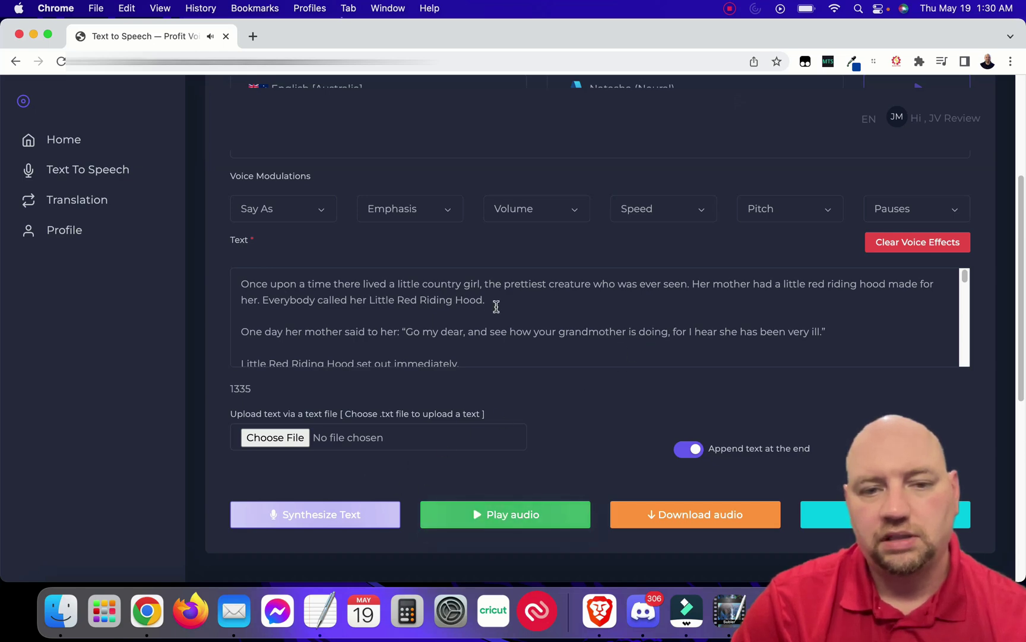
scroll(495, 305, up, 5)
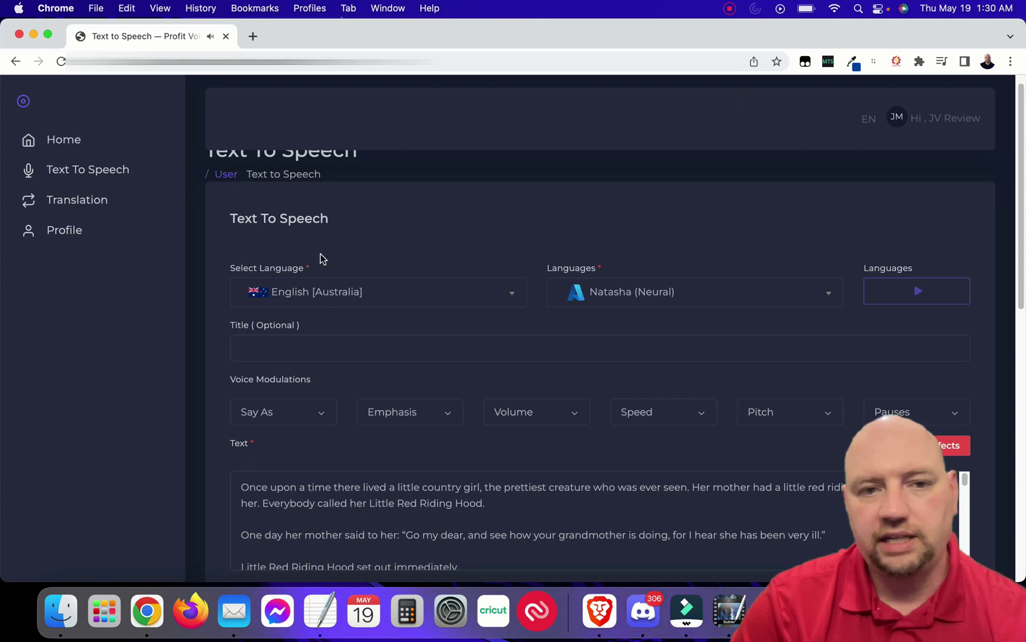
Set the language to English [New Zealand] via an 'engl' search, keeping the Mitchell voice
click(363, 297)
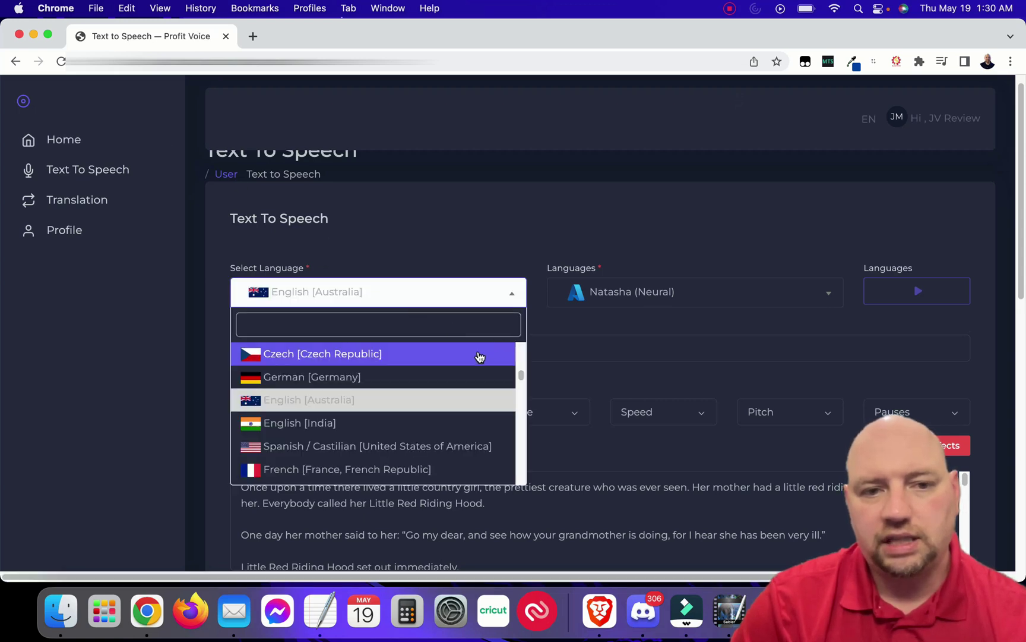
text(e)
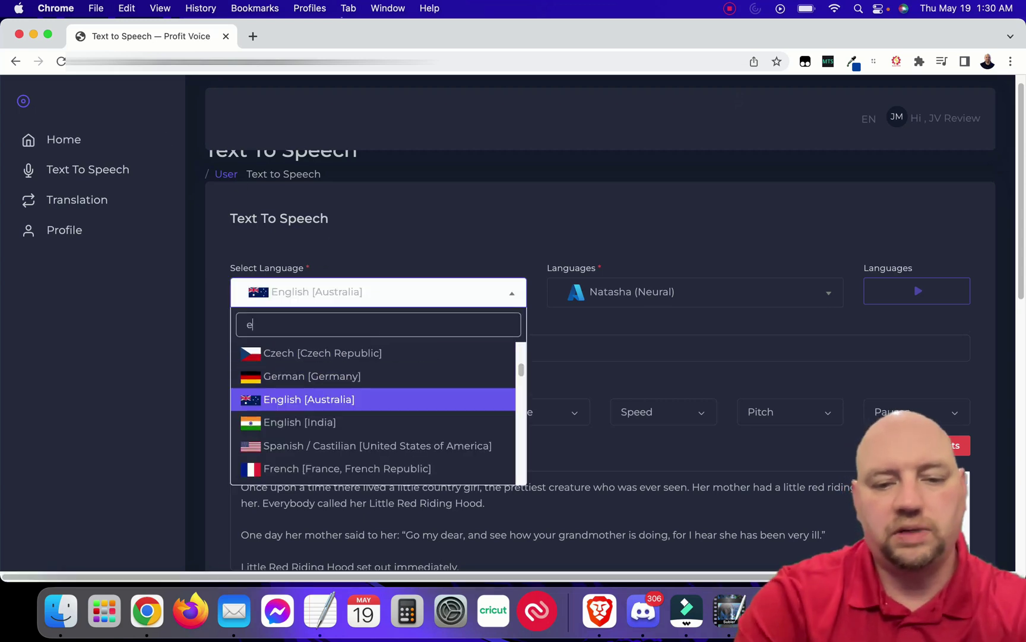
text(ngl)
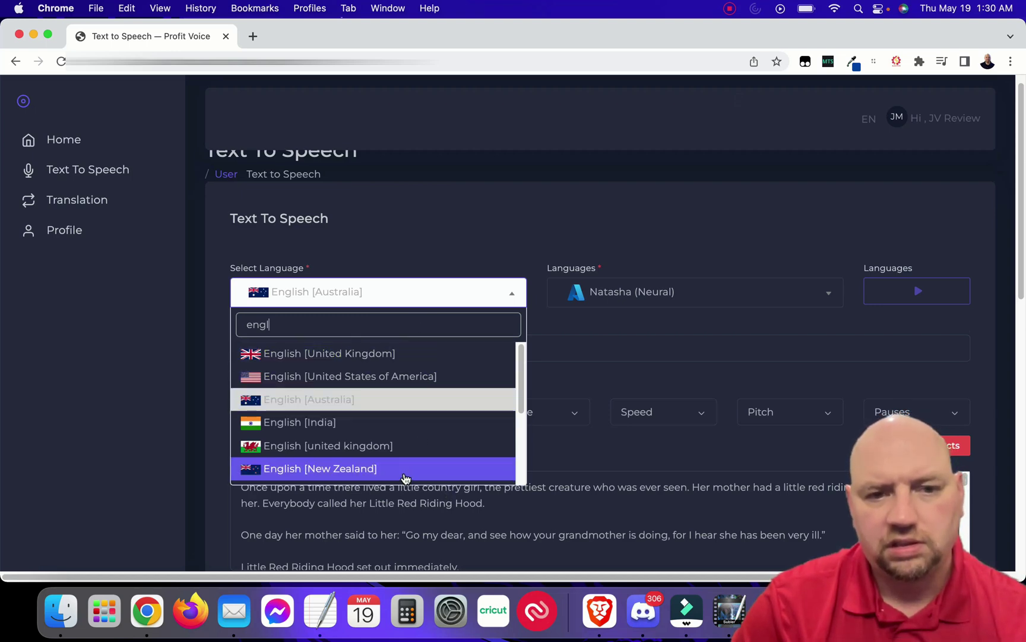
click(353, 469)
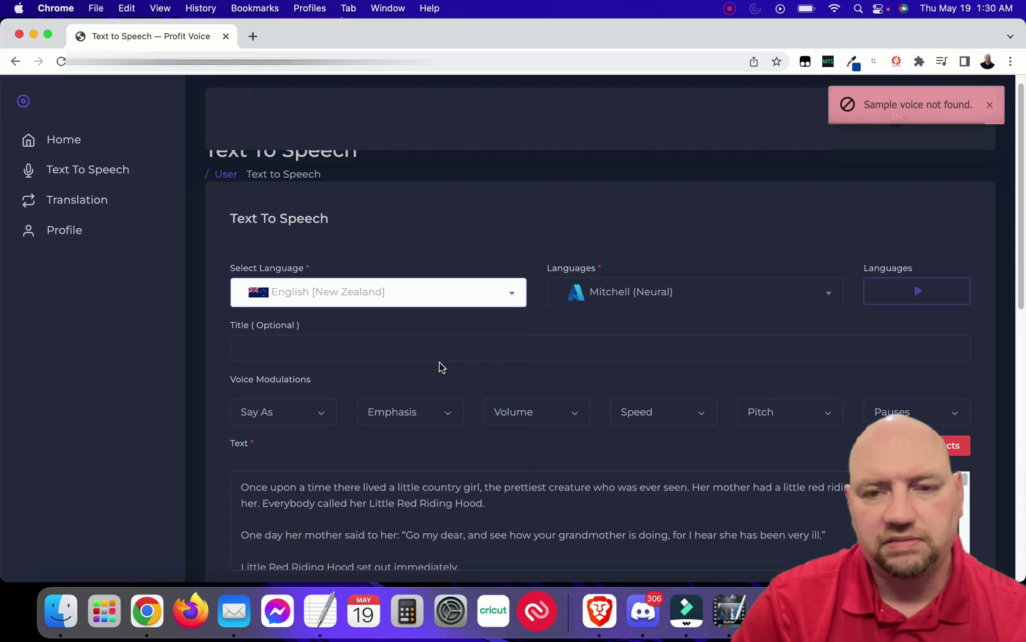
scroll(442, 368, down, 4)
scroll(475, 365, up, 4)
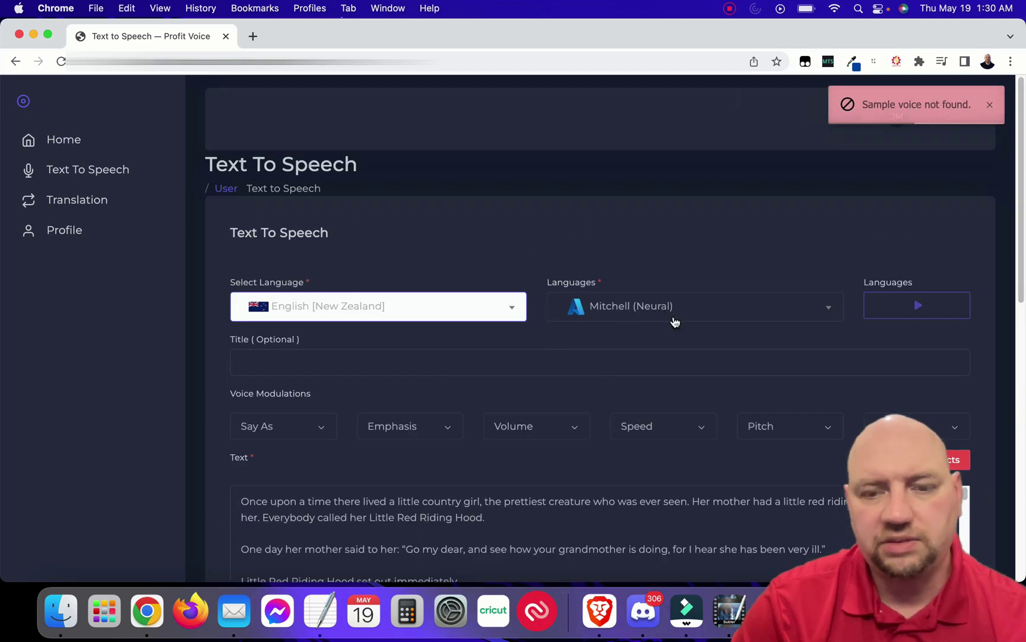
click(717, 314)
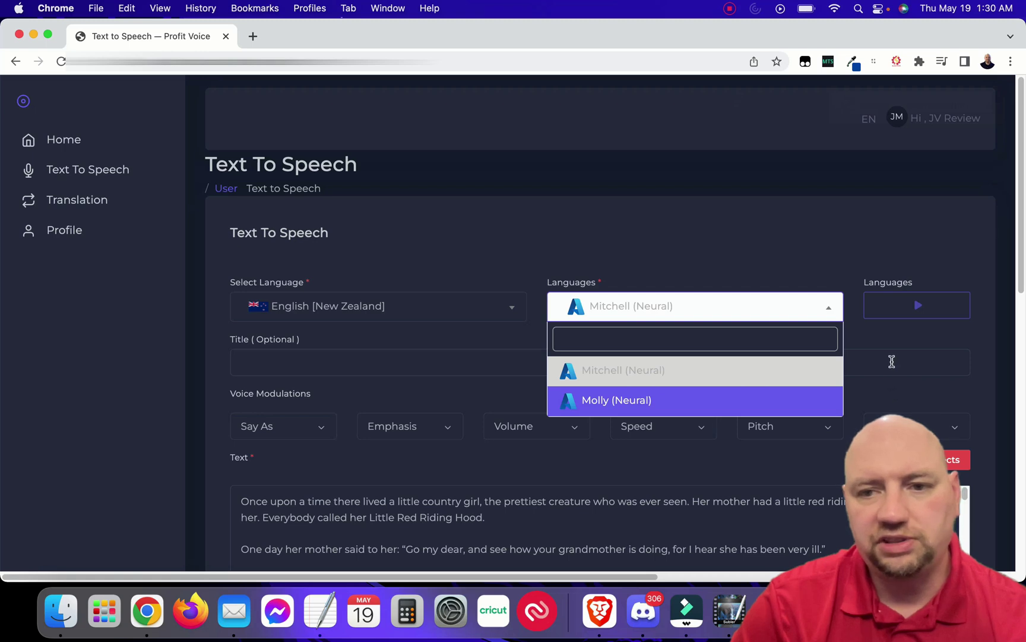
click(766, 364)
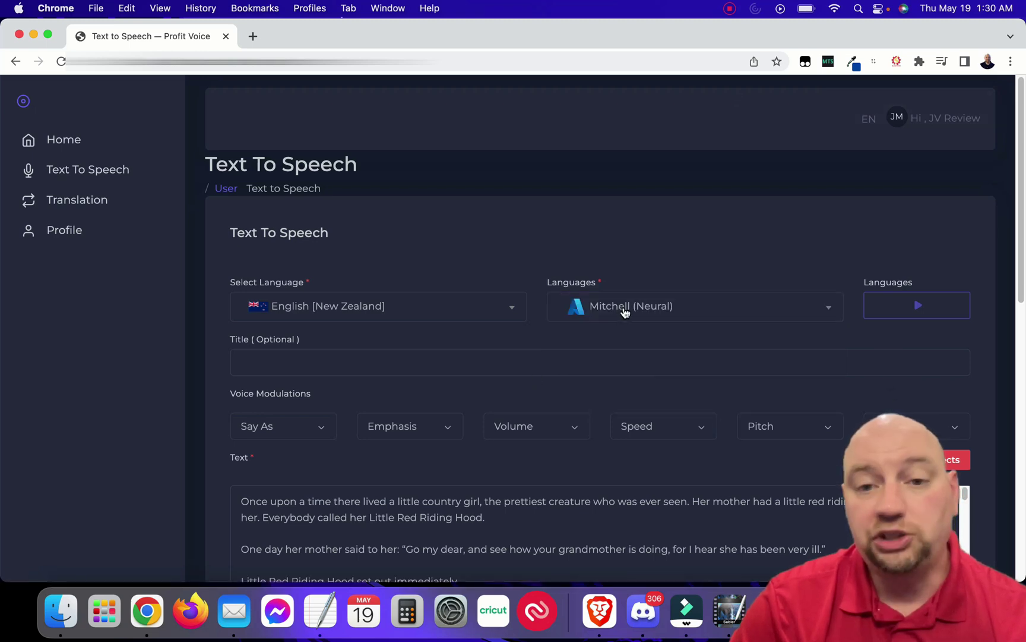
Synthesize the story with the Mitchell (Neural) voice
scroll(506, 390, down, 3)
scroll(348, 469, down, 3)
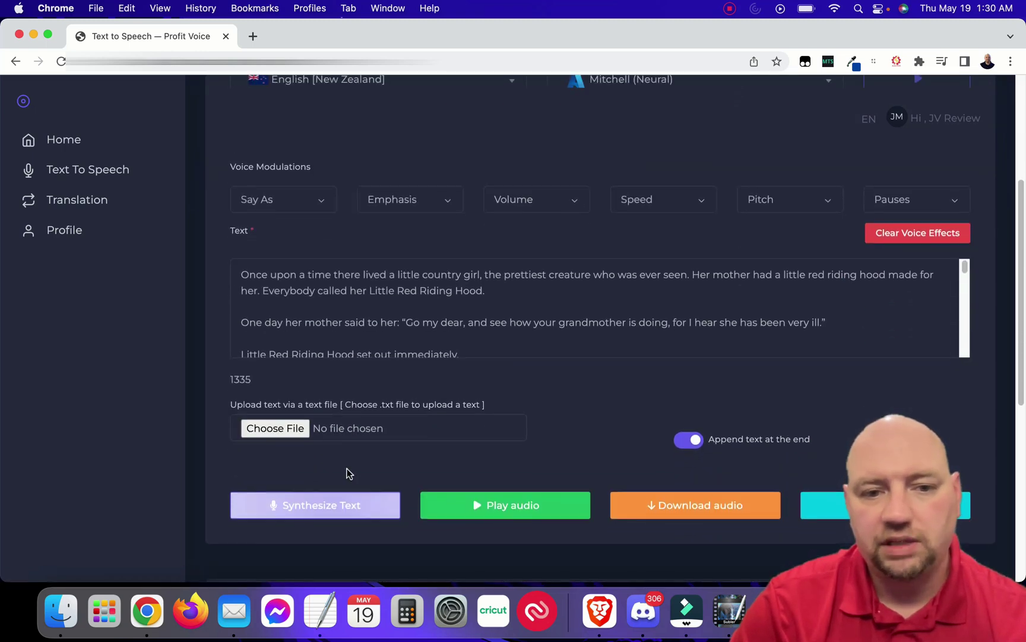
scroll(353, 468, up, 10)
scroll(351, 468, down, 10)
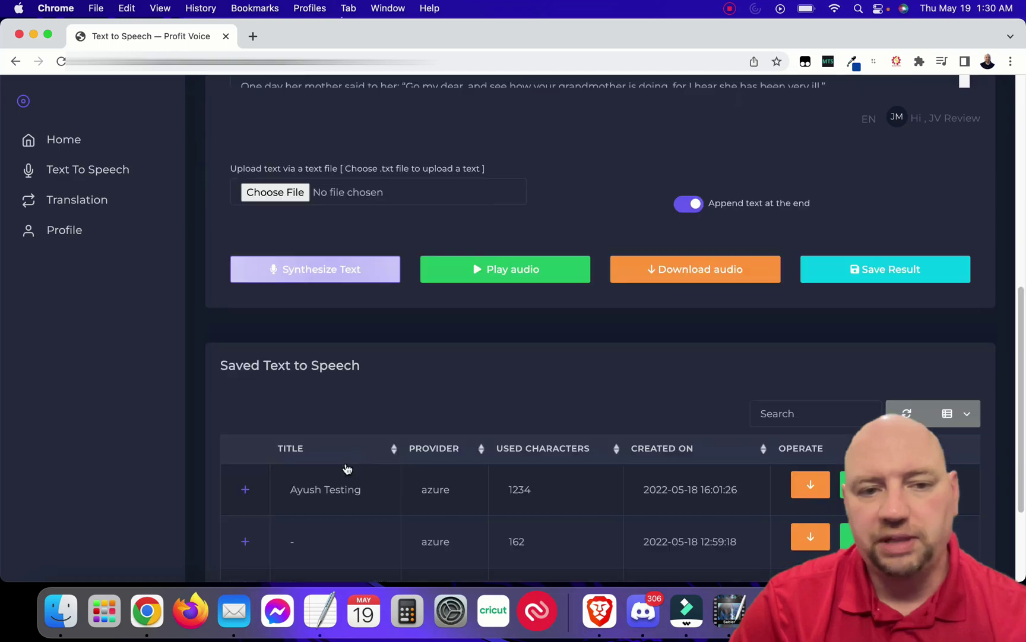
click(315, 279)
Play the Mitchell reading of the story, then pause it
scroll(350, 355, up, 3)
scroll(361, 355, up, 2)
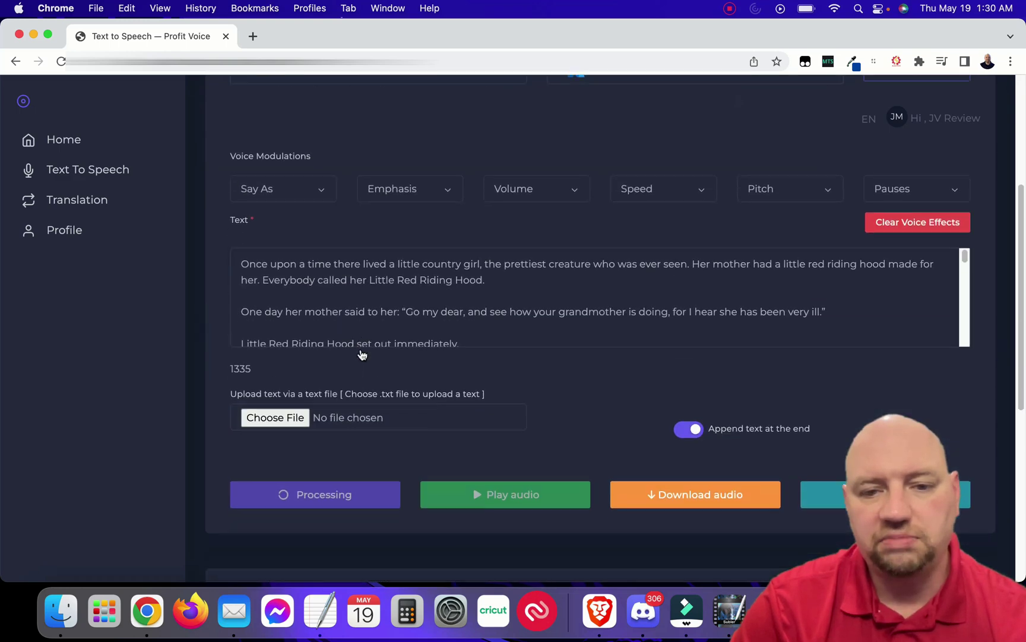
scroll(362, 354, down, 6)
scroll(360, 353, up, 4)
scroll(360, 353, down, 1)
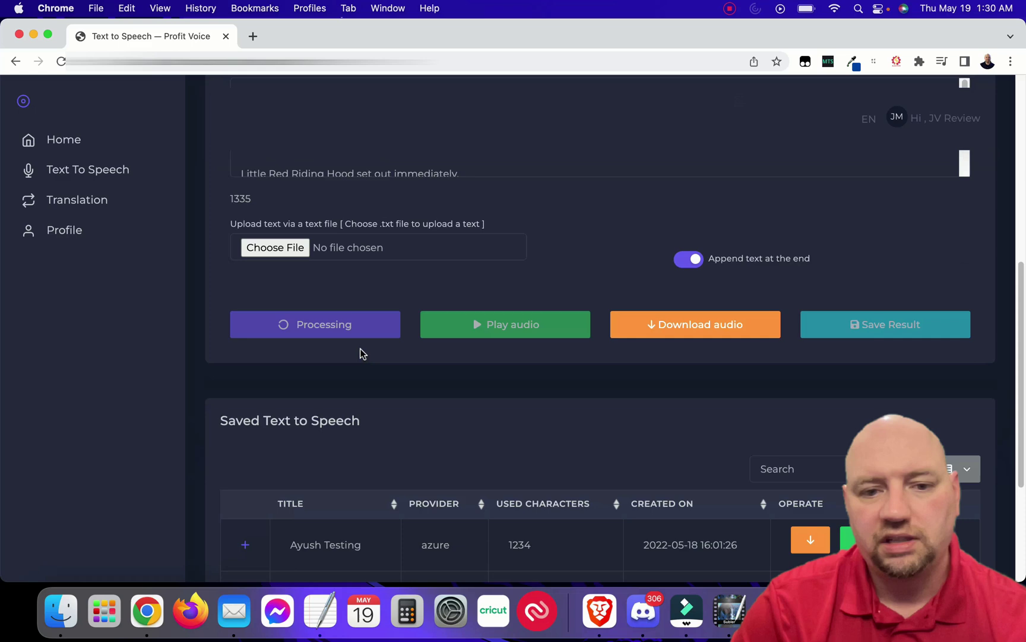
scroll(360, 348, down, 1)
scroll(360, 348, down, 1)
scroll(360, 348, up, 3)
scroll(360, 348, up, 1)
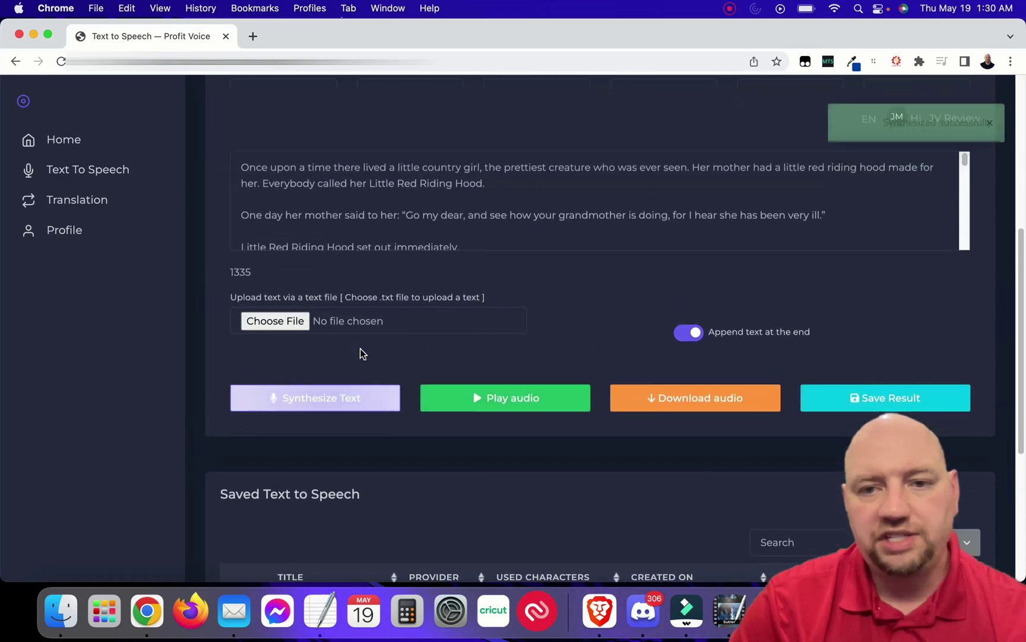
scroll(360, 348, up, 1)
click(481, 428)
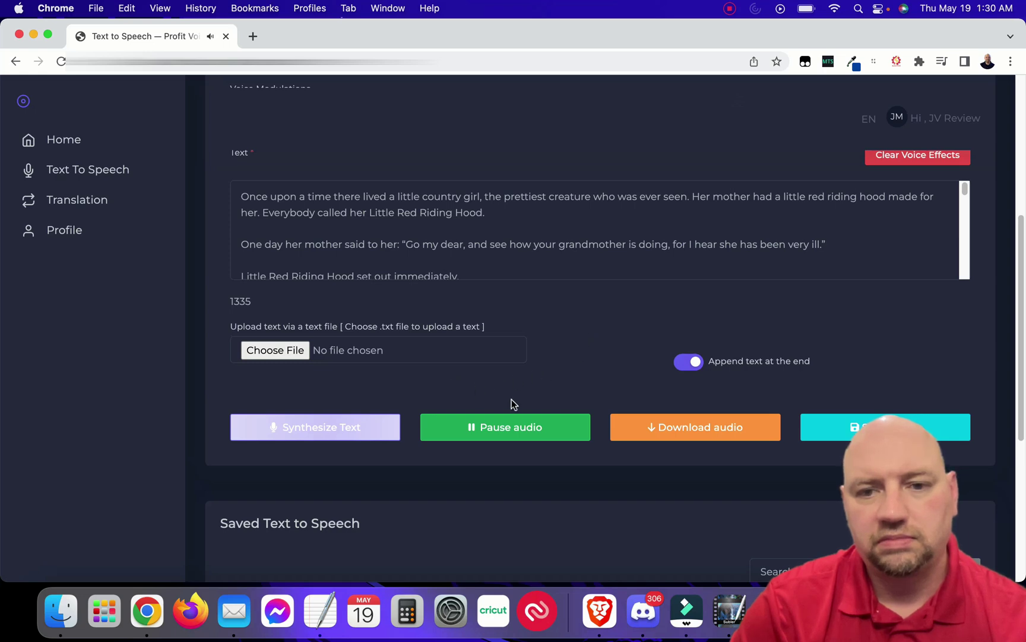
click(497, 427)
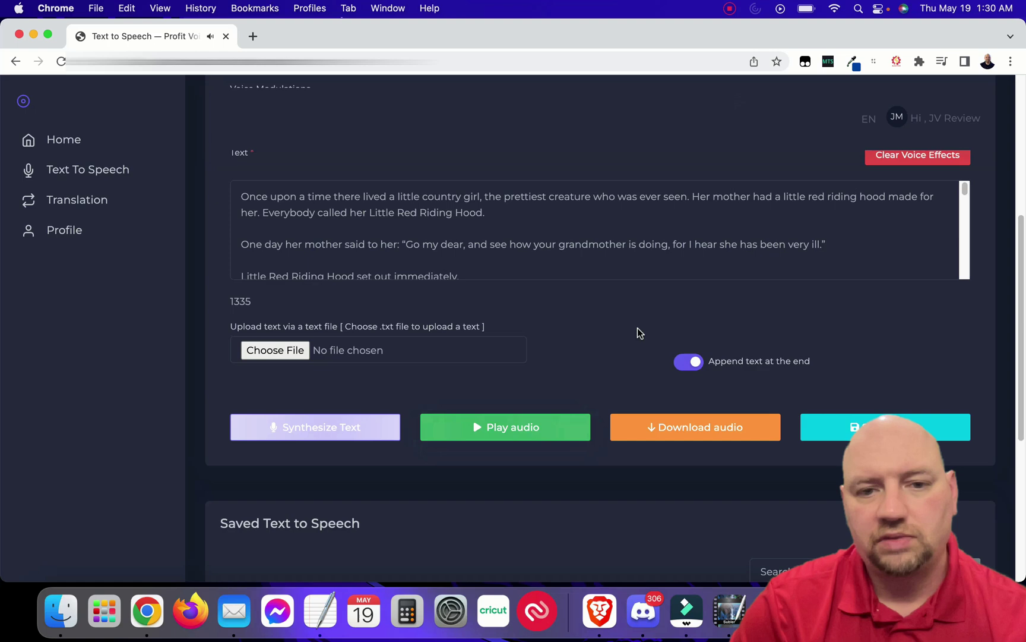
scroll(637, 330, up, 2)
scroll(637, 332, up, 3)
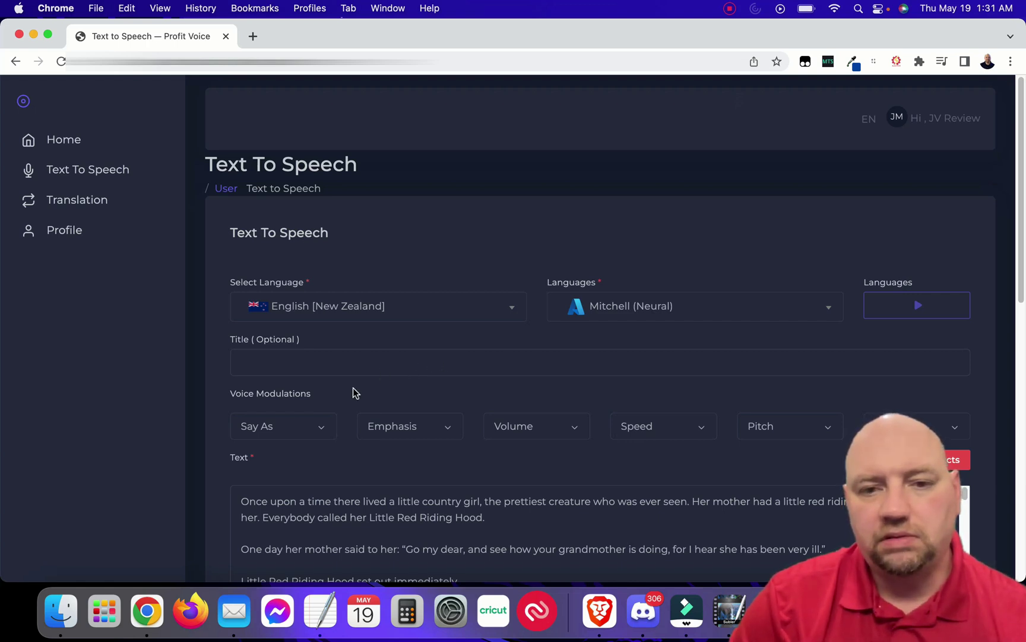
scroll(353, 393, down, 5)
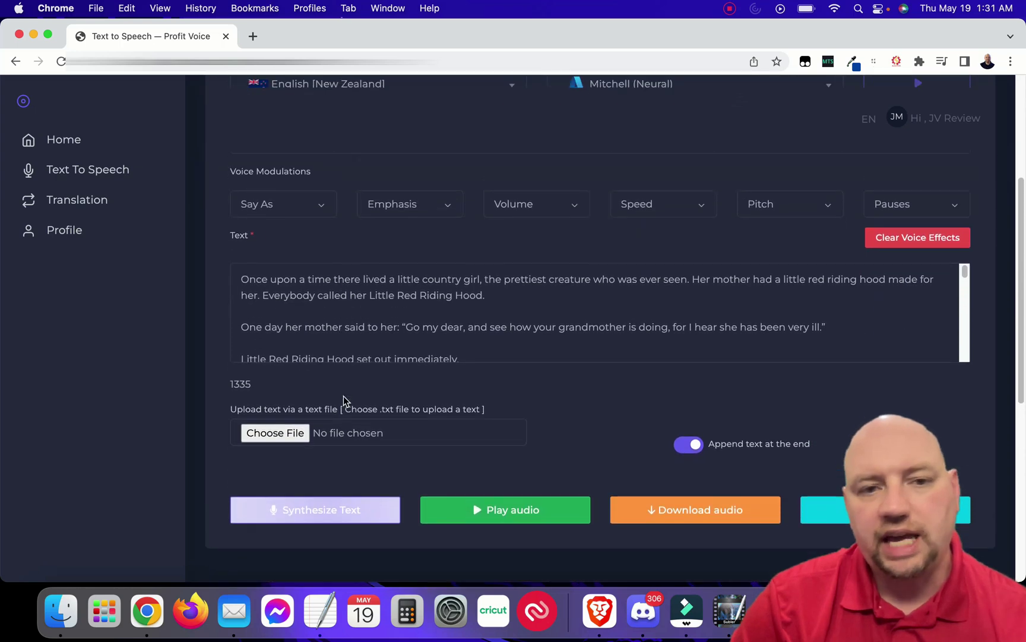
scroll(343, 400, up, 3)
scroll(343, 400, up, 2)
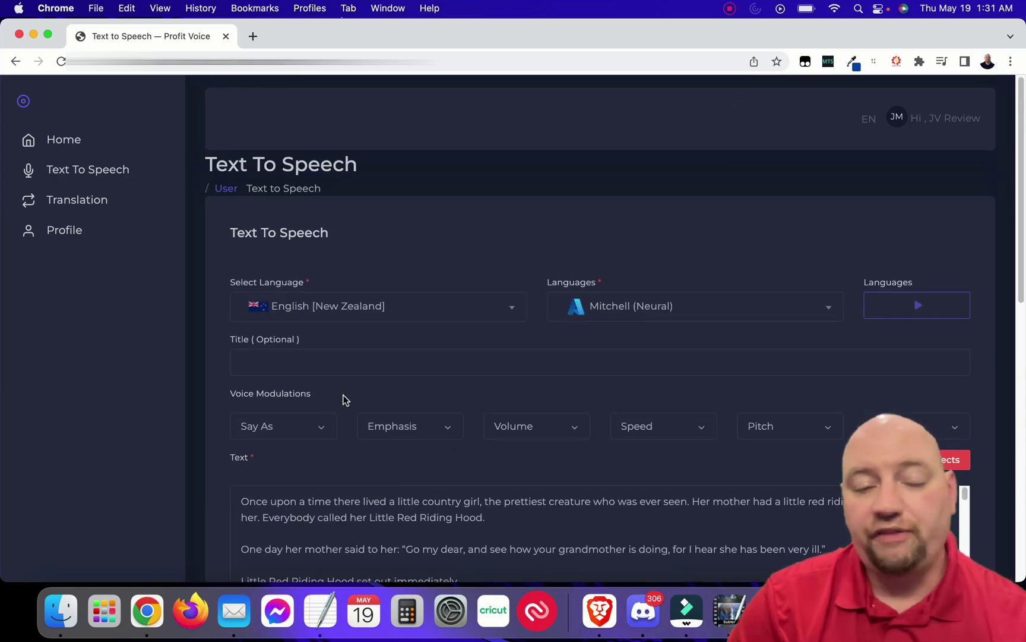